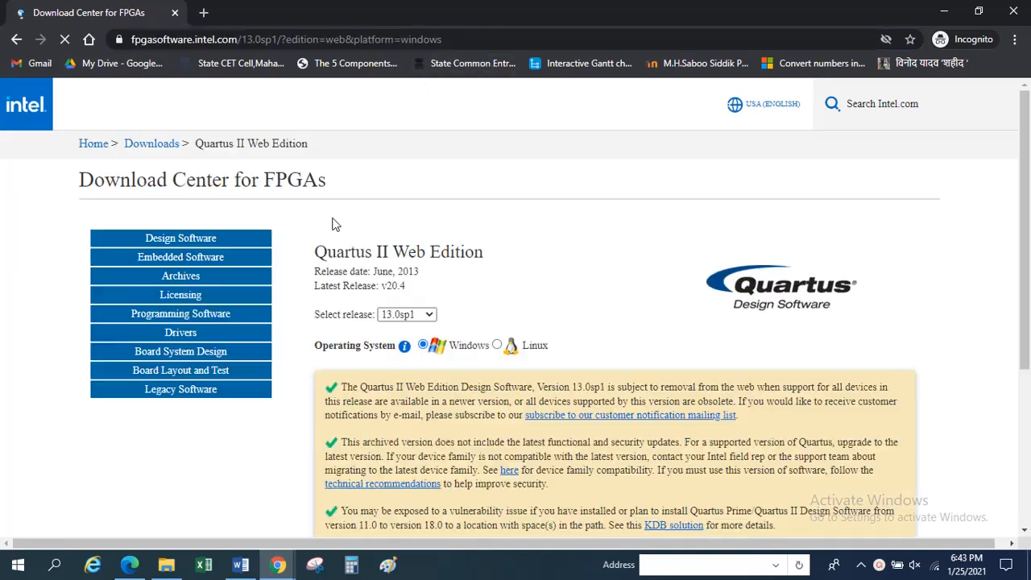
Choose release 13.0sp1 and check the size of the combined Quartus II Web Edition file for Windows
left_click(433, 321)
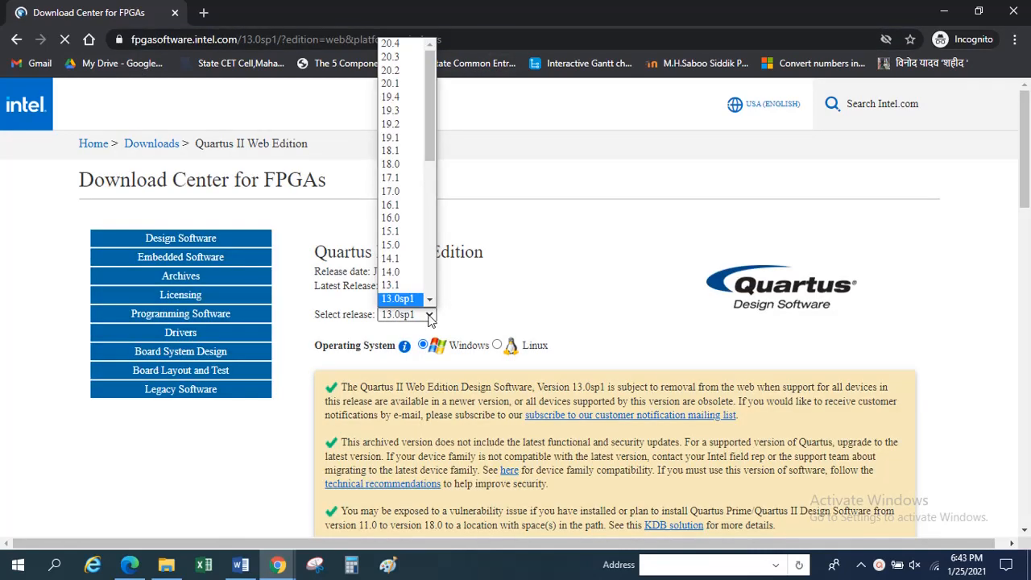
left_click(414, 307)
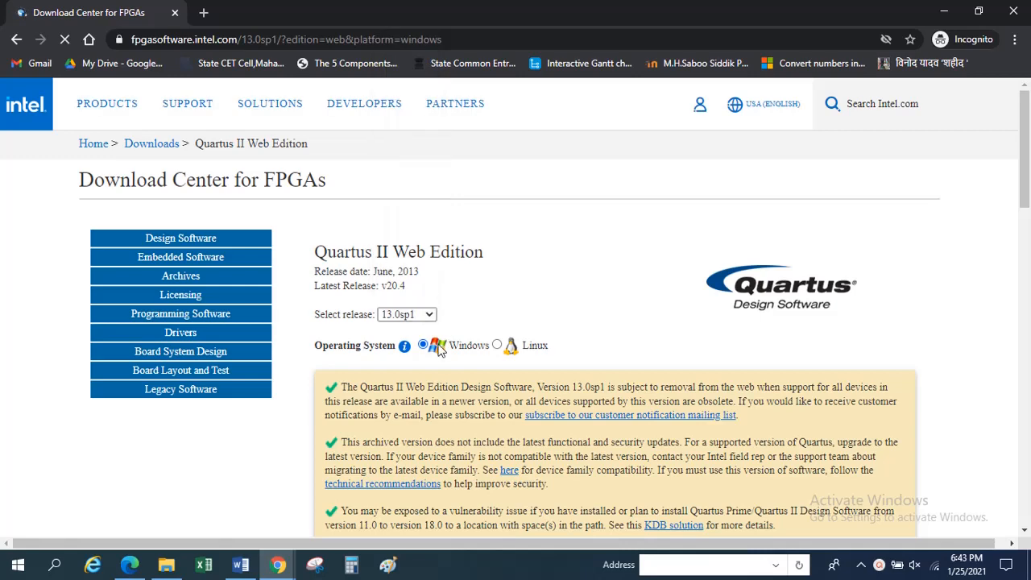
scroll(526, 298, "down", 1)
scroll(525, 298, "down", 5)
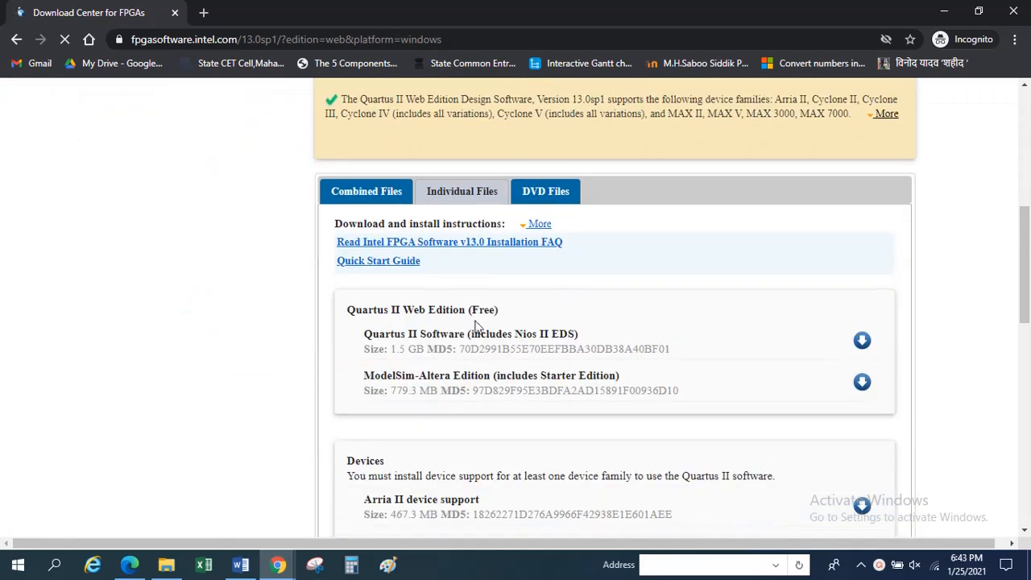
left_click(371, 200)
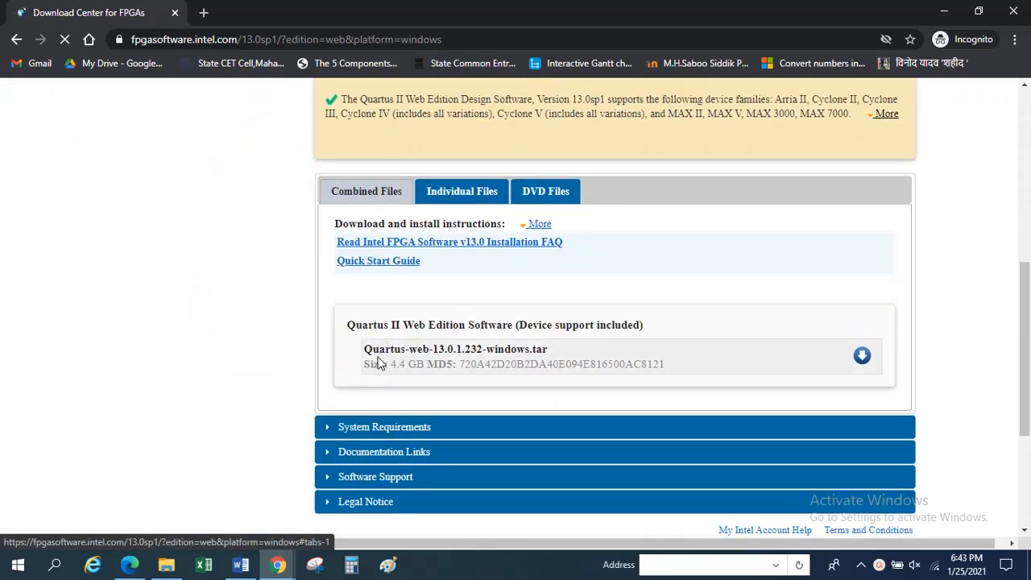
left_click_drag(364, 367, 456, 365)
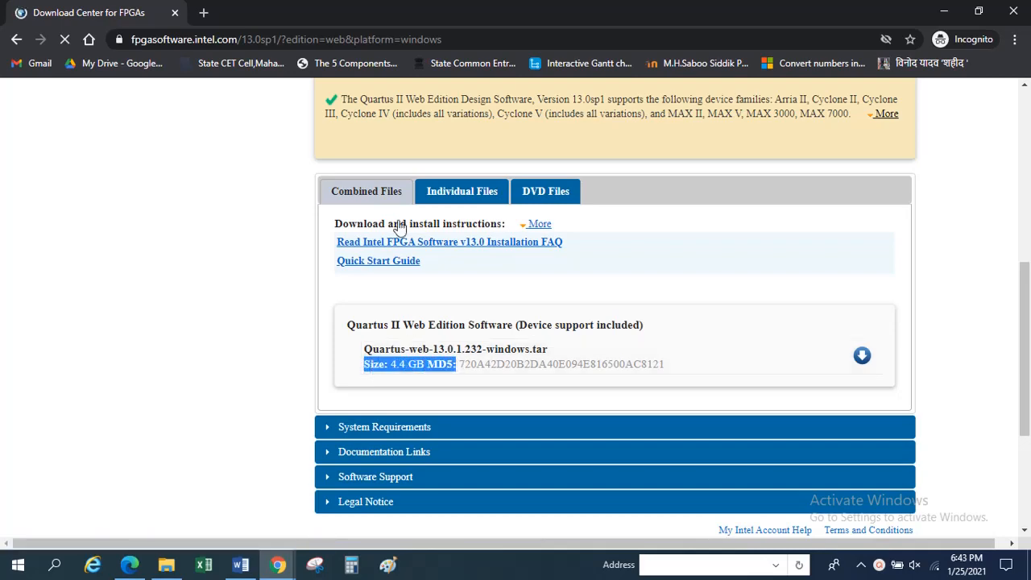
Examine the individual file sizes for Quartus II Software, ModelSim-Altera Edition and the MAX device support
left_click(449, 198)
left_click_drag(373, 349, 449, 348)
scroll(450, 348, "down", 2)
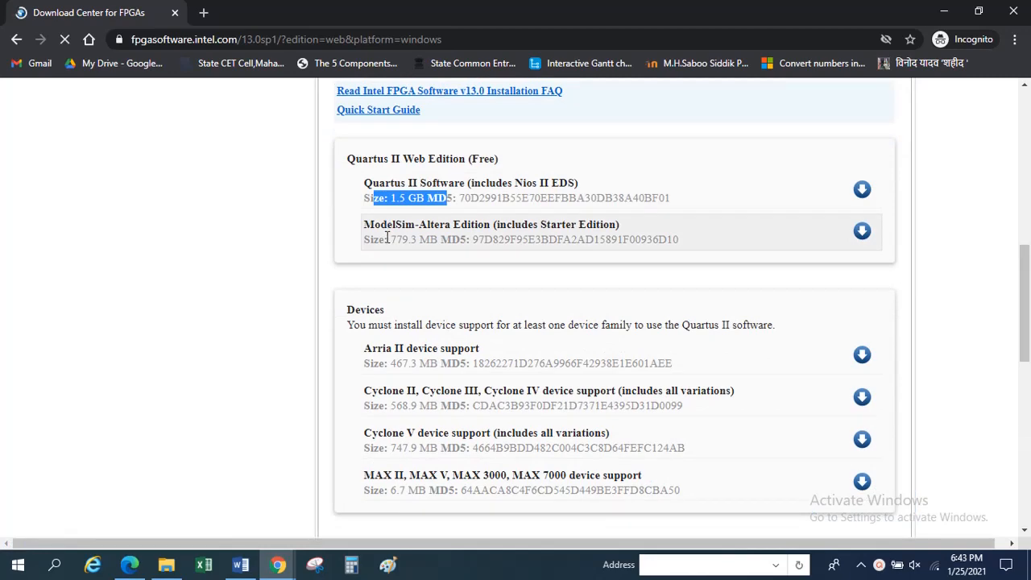
left_click_drag(387, 238, 442, 241)
scroll(487, 229, "down", 3)
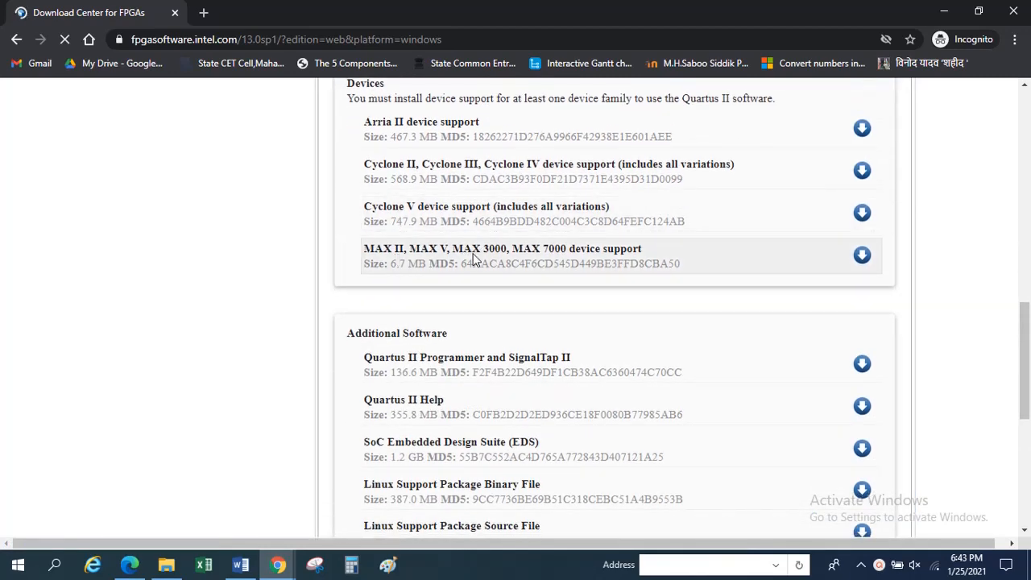
left_click_drag(464, 249, 507, 249)
Request the Quartus II Web Edition software download and agree to the legal disclaimer
scroll(528, 254, "up", 4)
left_click(863, 266)
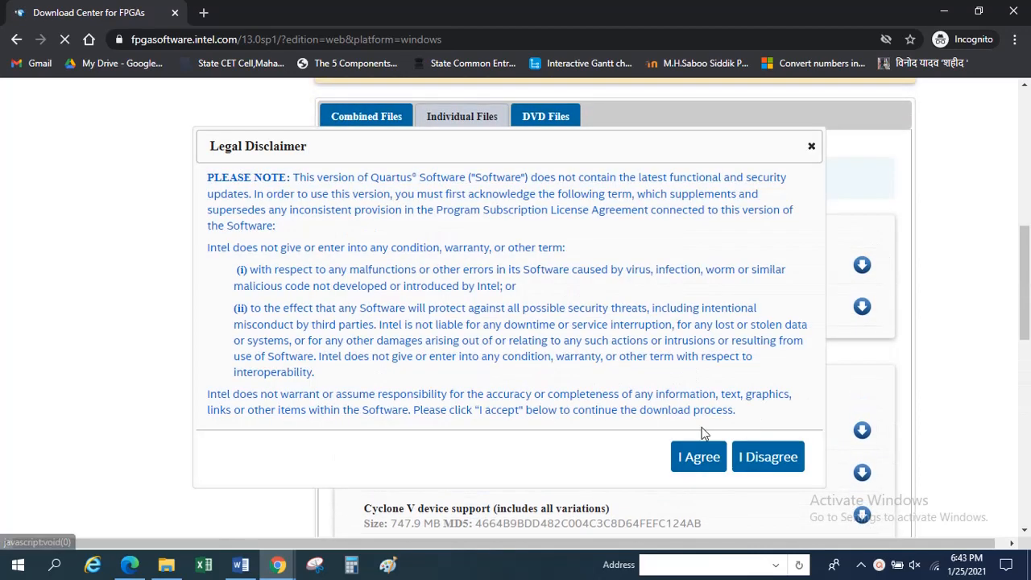
left_click(698, 456)
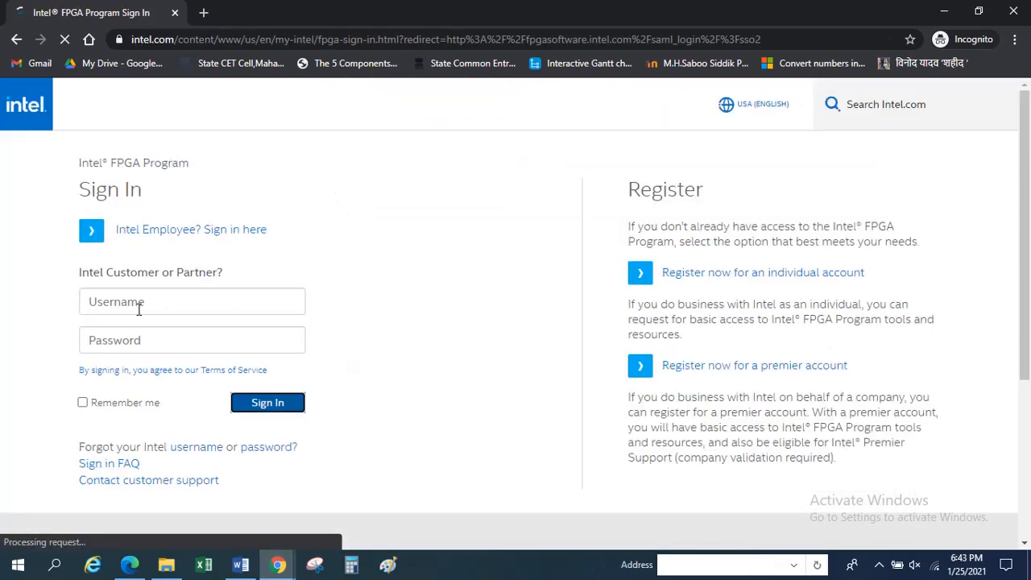
Sign in to the Intel FPGA Program with the saved account username and password
left_click(138, 307)
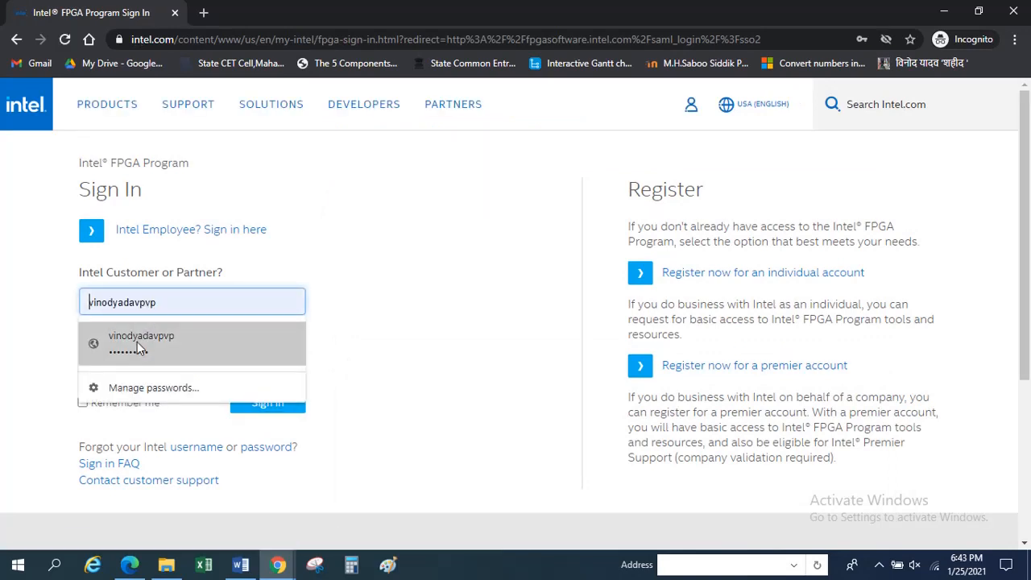
left_click(137, 342)
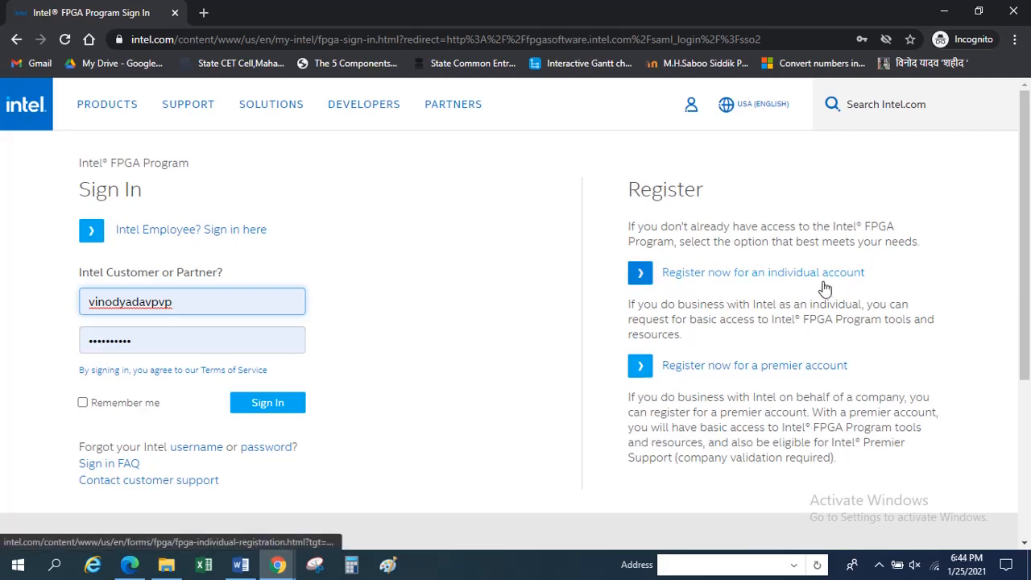
left_click(263, 404)
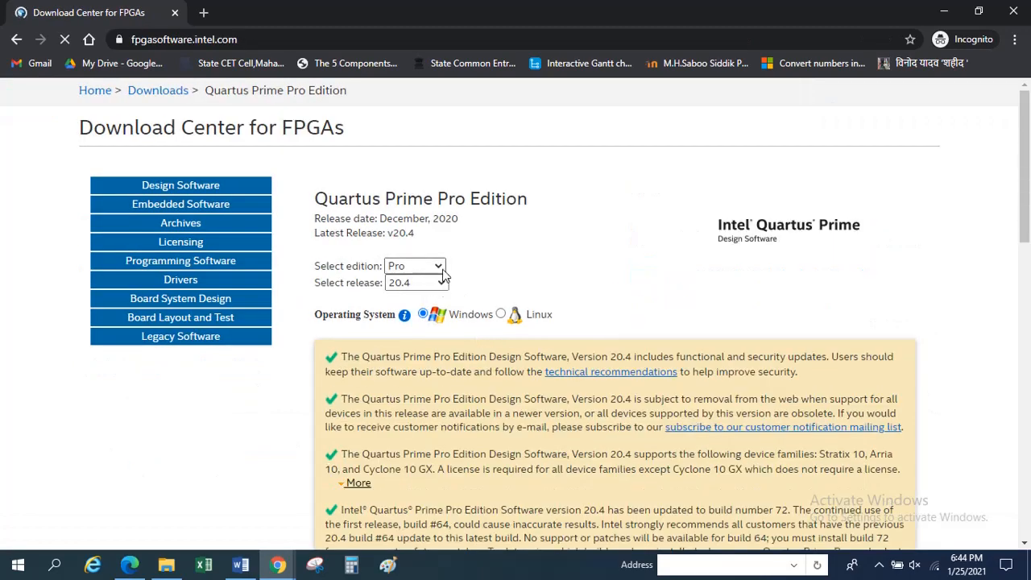
Set the Quartus release to 13.0sp1 in the Download Center
left_click(440, 283)
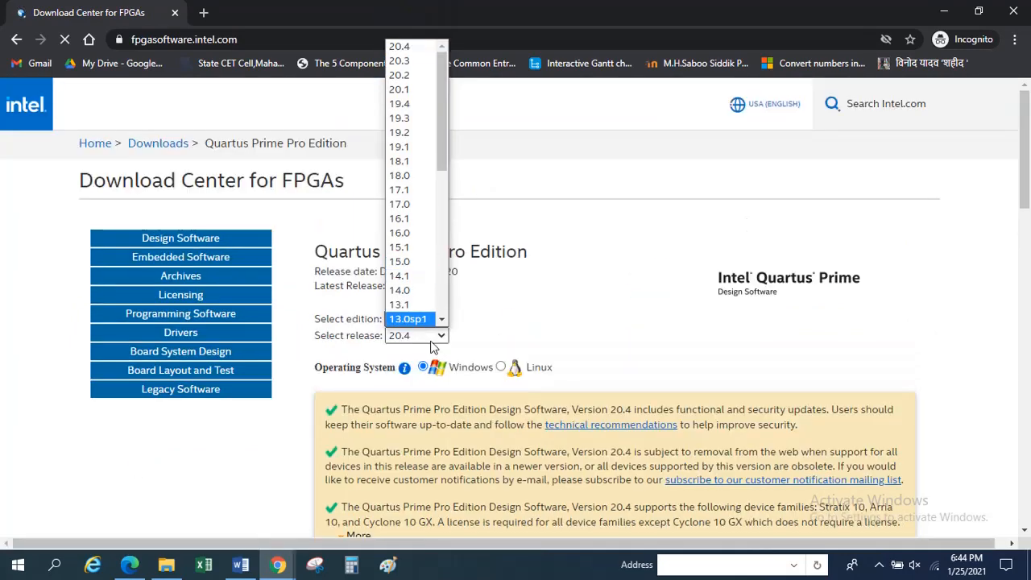
left_click(423, 320)
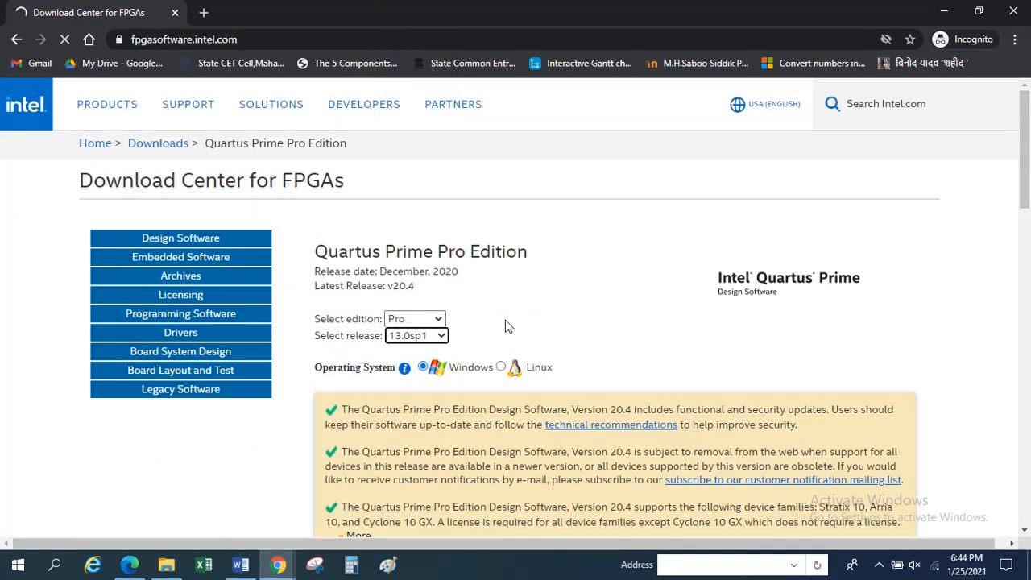
left_click(438, 321)
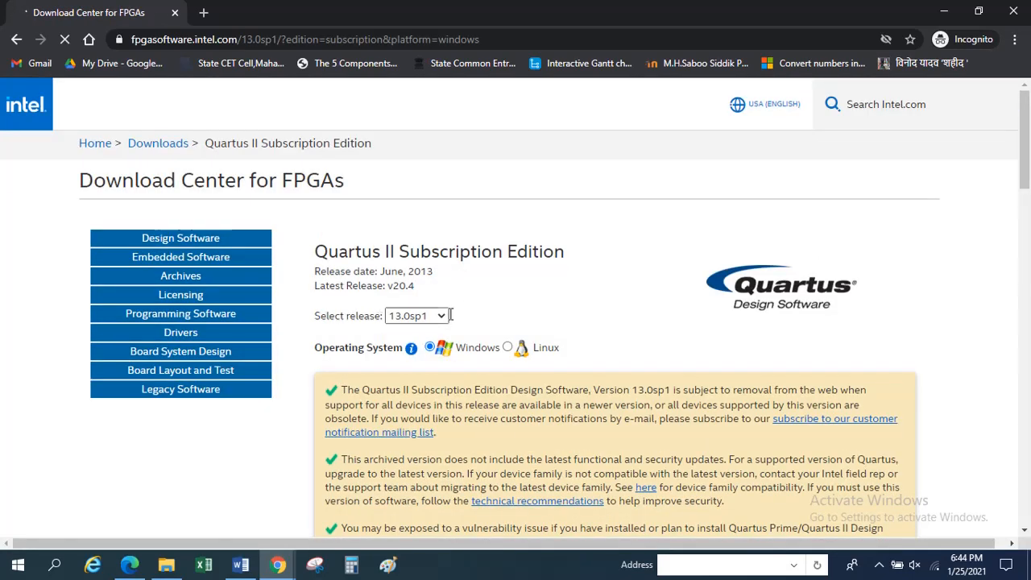
Request the individual Quartus II Software (includes Nios II EDS) download and agree to the legal disclaimer
scroll(499, 338, "down", 1)
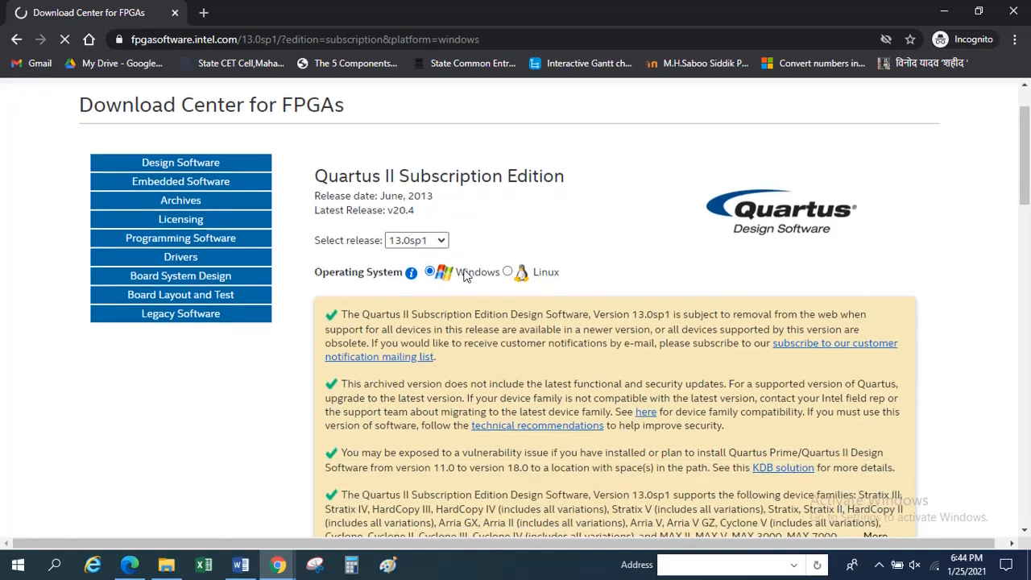
scroll(433, 347, "down", 3)
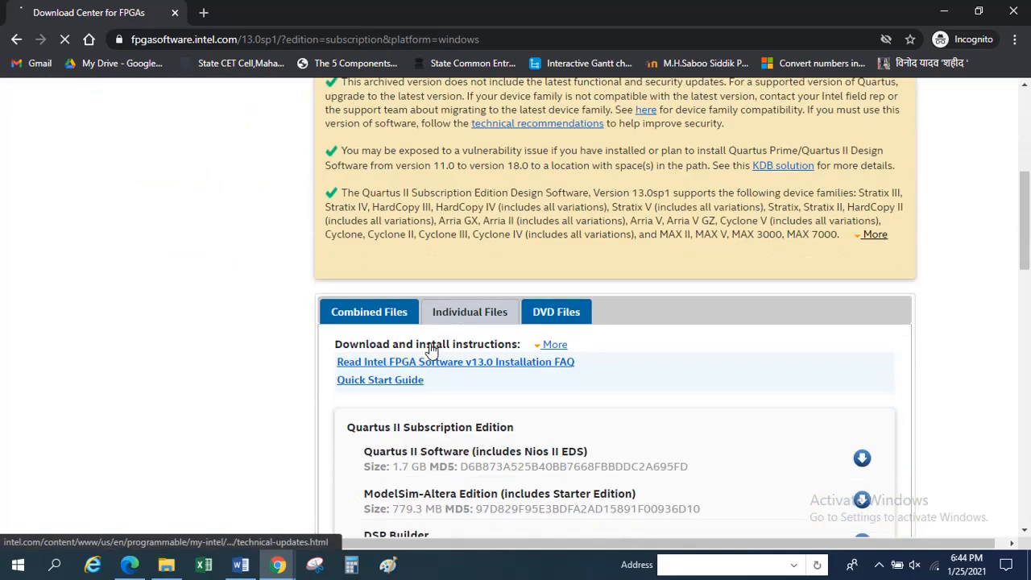
scroll(412, 353, "down", 1)
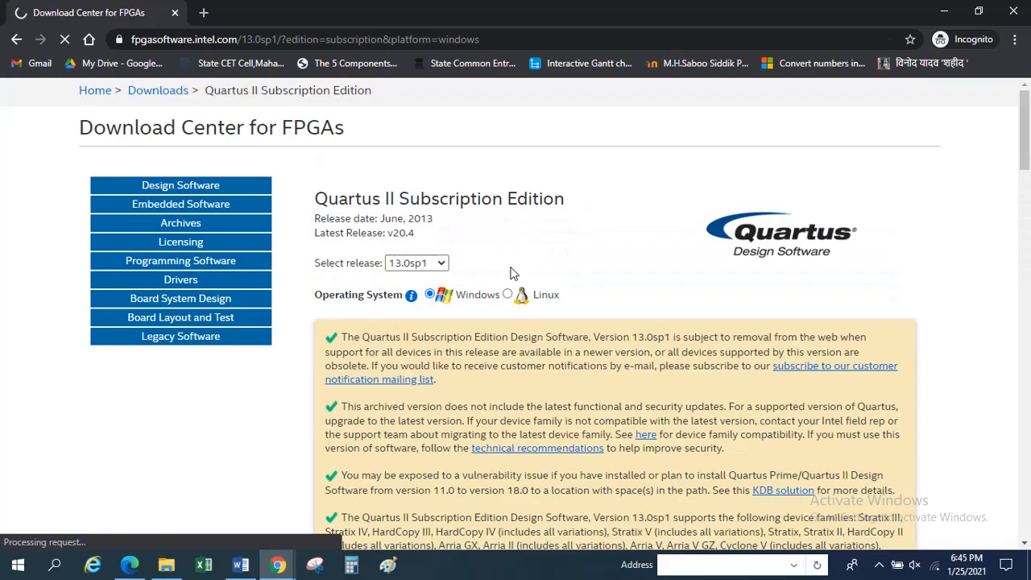
scroll(508, 274, "down", 6)
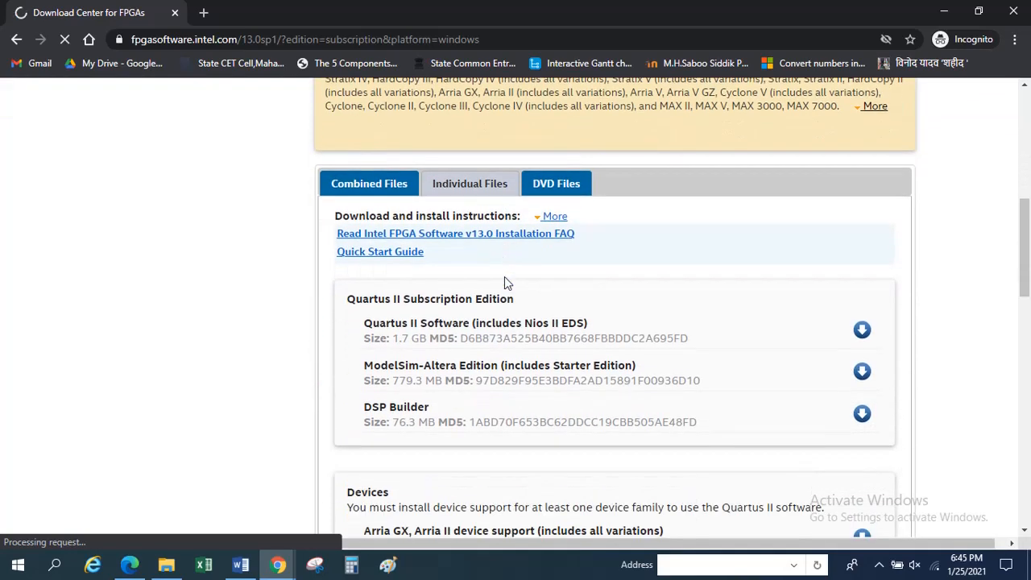
scroll(500, 286, "down", 1)
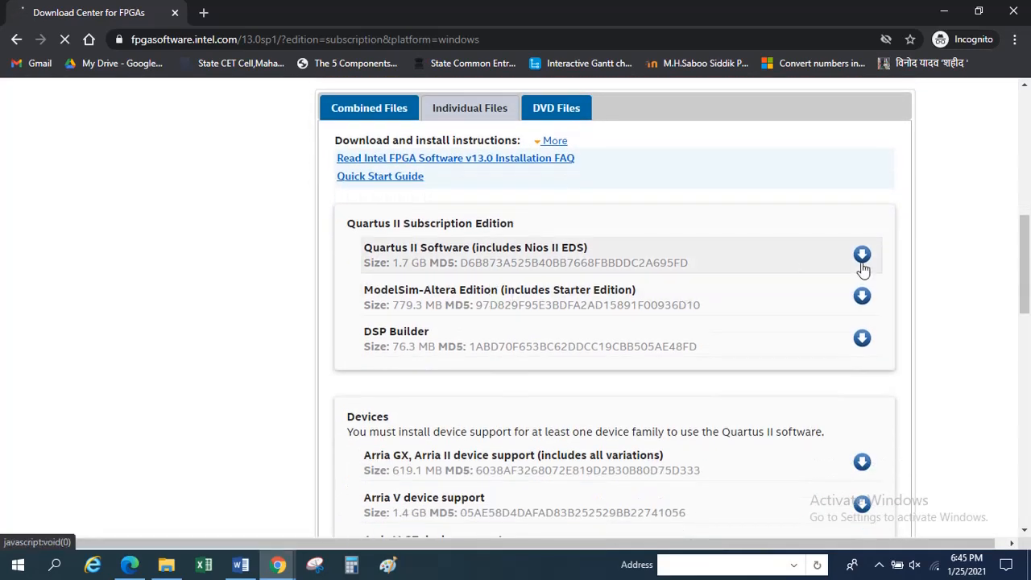
left_click(861, 256)
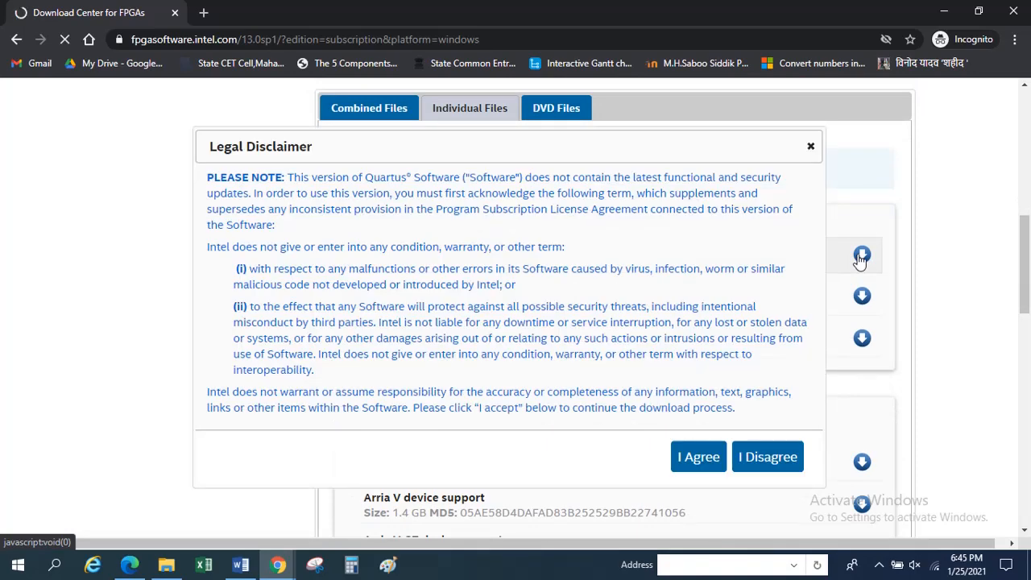
left_click(703, 458)
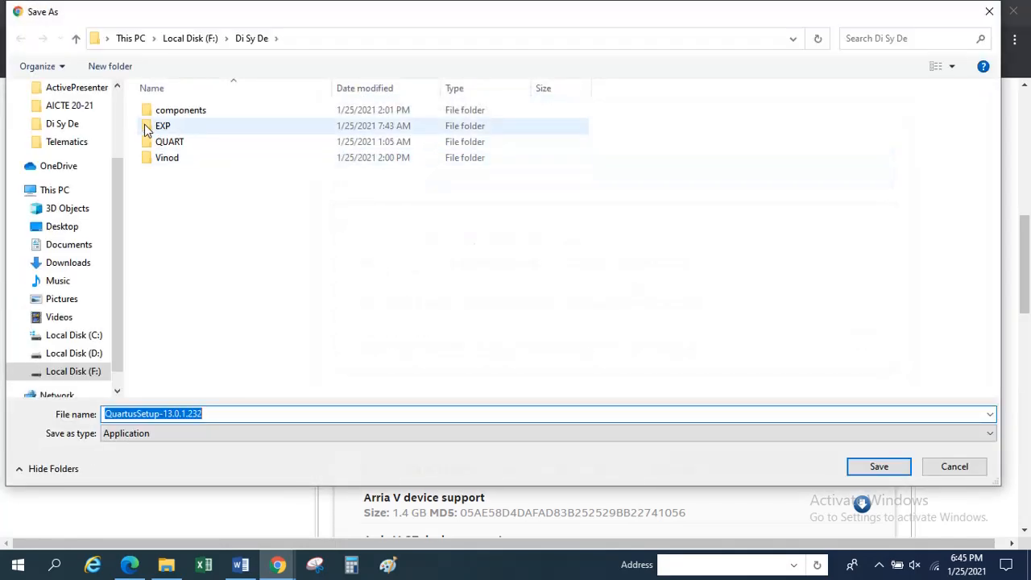
Create a folder named 13.0sp1 inside Di Sy De and save QuartusSetup-13.0.1.232 in it
left_click(177, 143)
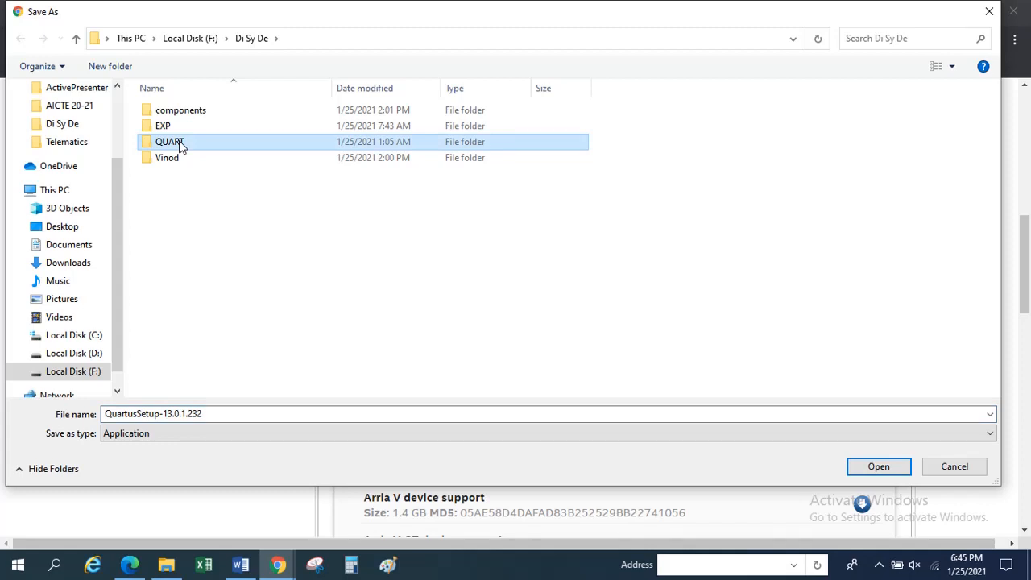
left_click(182, 231)
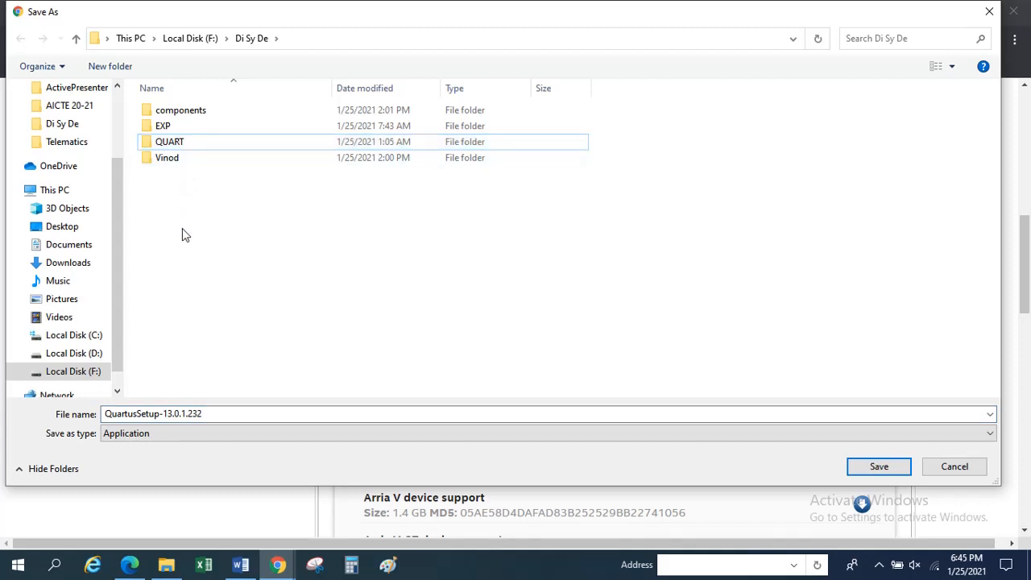
left_click(124, 67)
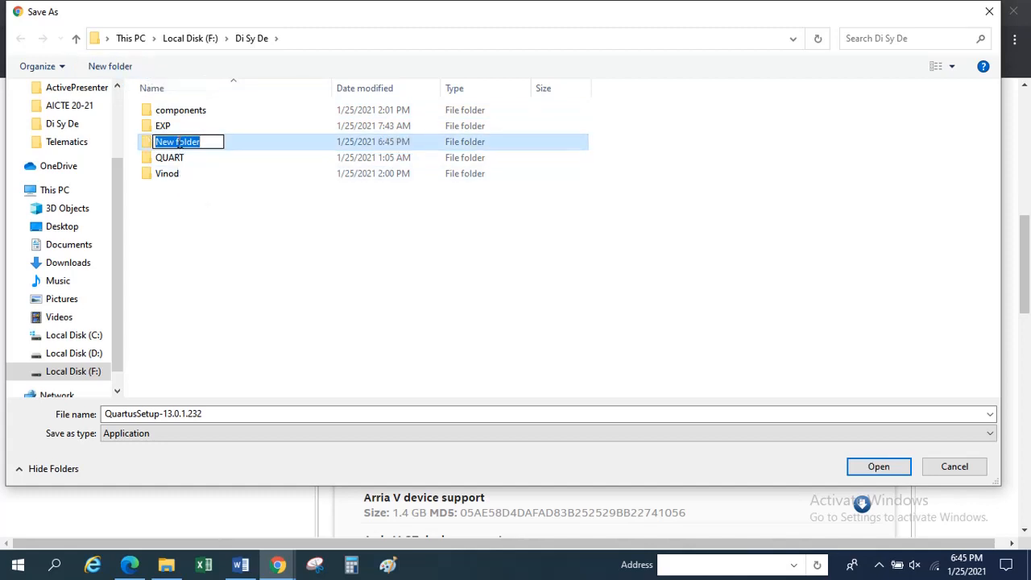
type("13")
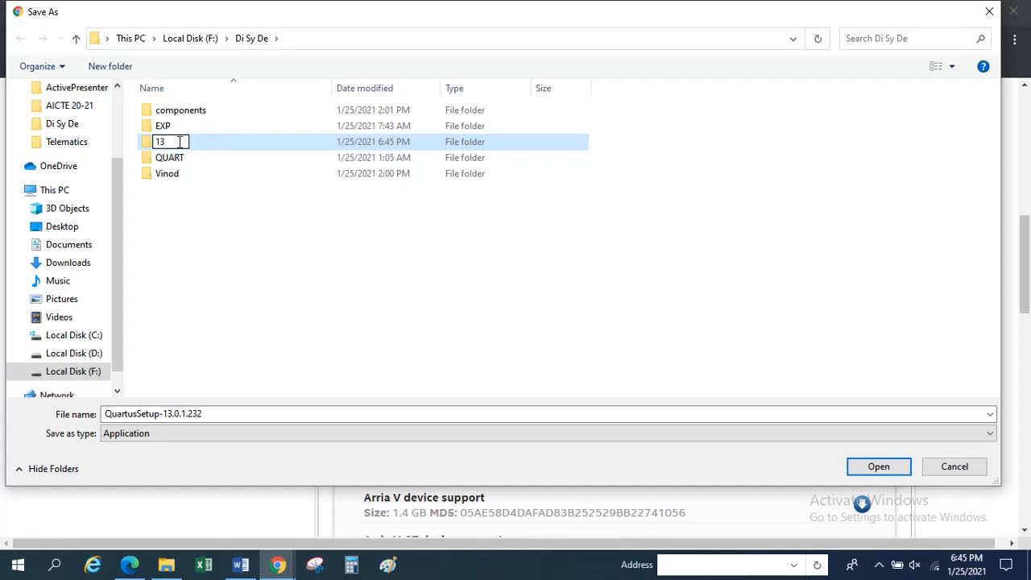
type(".0sp1")
key("Return")
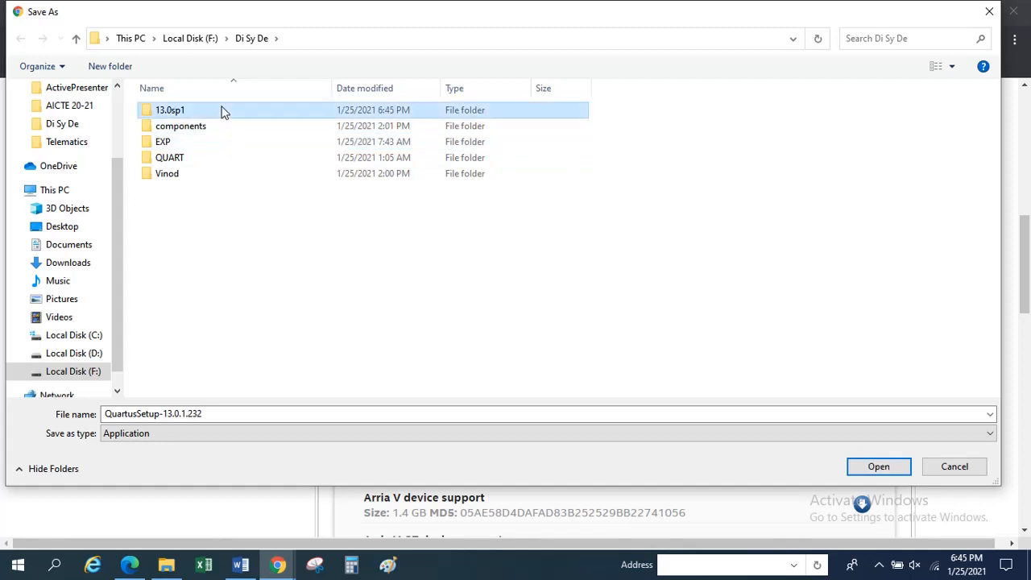
double_click(224, 113)
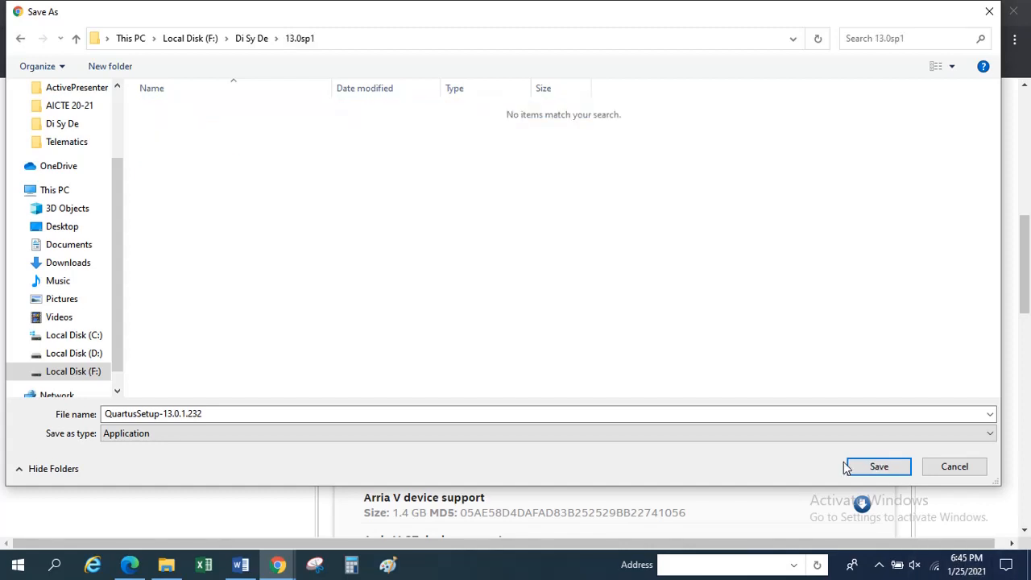
left_click(871, 474)
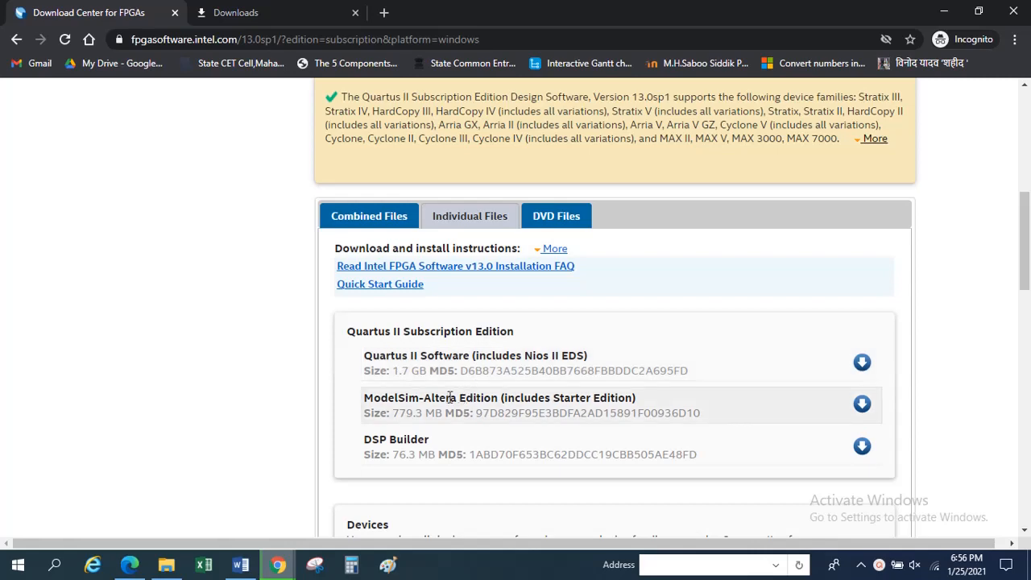
Download ModelSim-Altera Edition, agreeing to the legal disclaimer, and save ModelSimSetup-13.0.1.232 in the 13.0sp1 folder
left_click(858, 407)
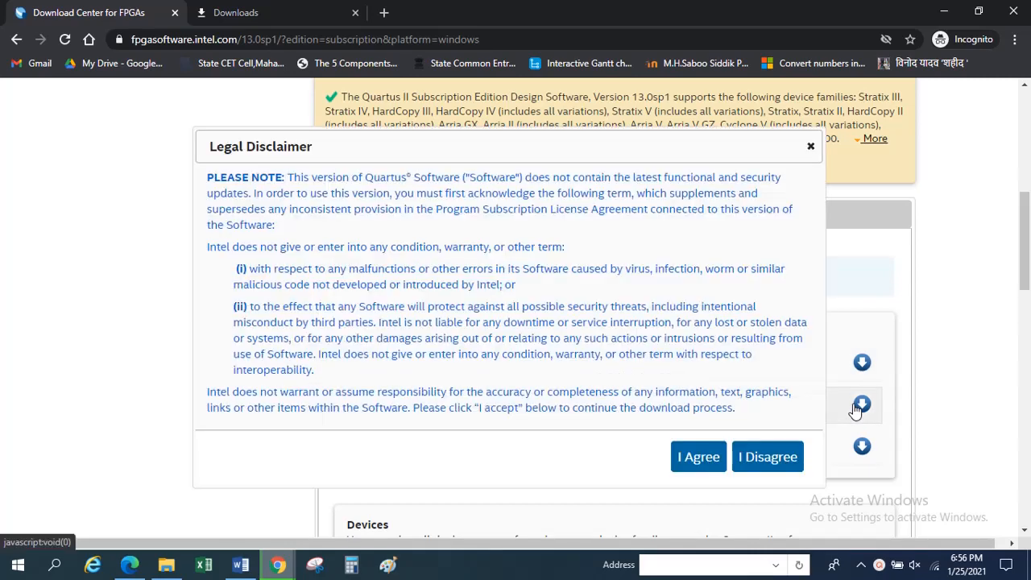
left_click(697, 457)
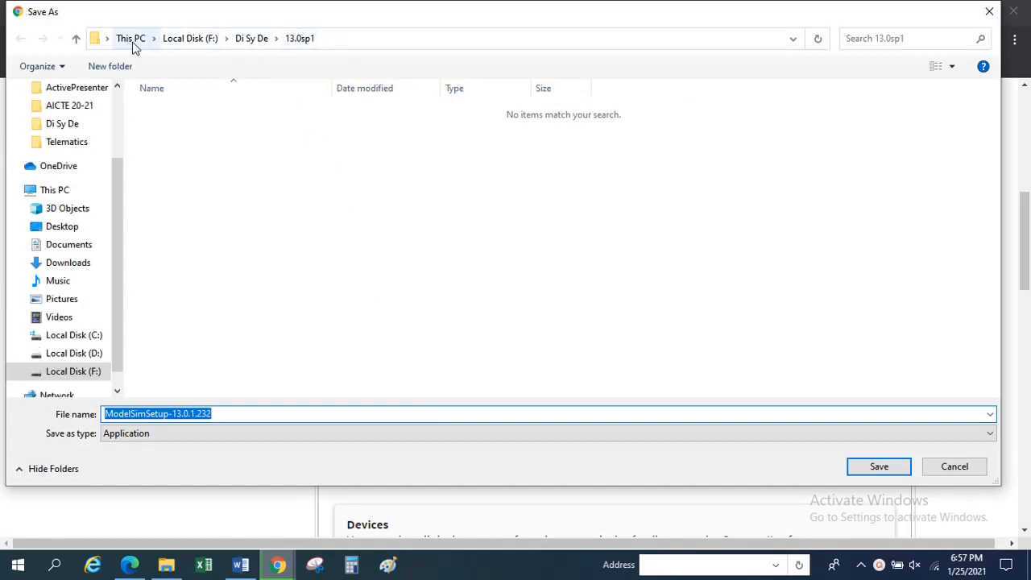
left_click(890, 474)
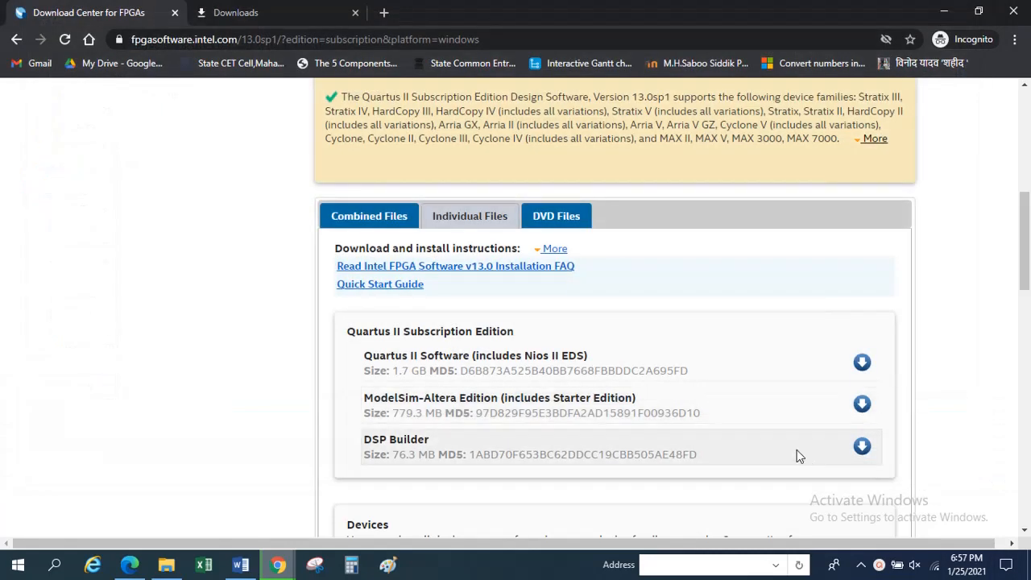
Download the MAX II, MAX V, MAX 3000, MAX 7000 device support, agreeing to the legal disclaimer, and save max-13.0.1.232 in the 13.0sp1 folder
scroll(796, 448, "down", 2)
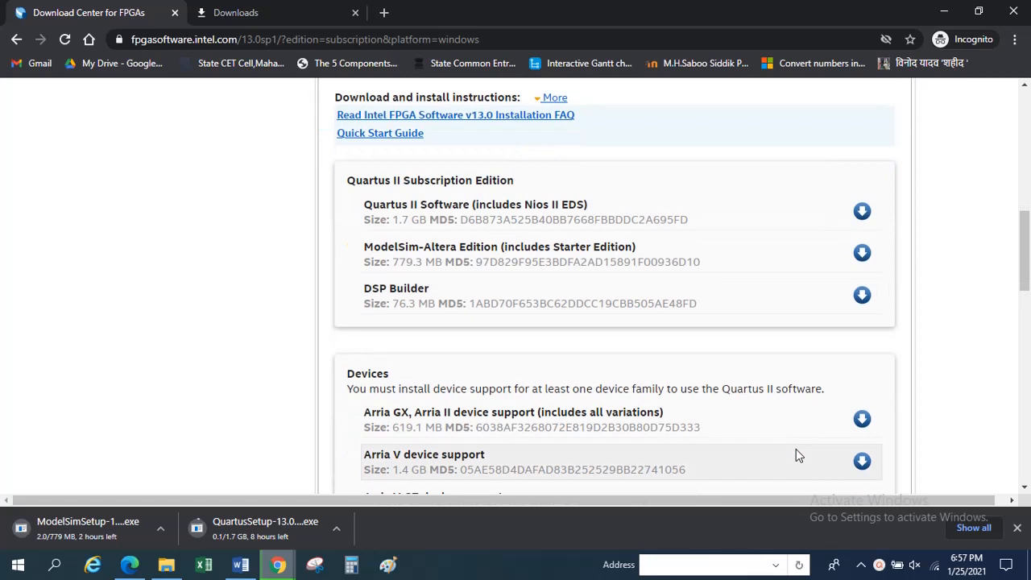
scroll(796, 456, "down", 1)
scroll(796, 415, "down", 1)
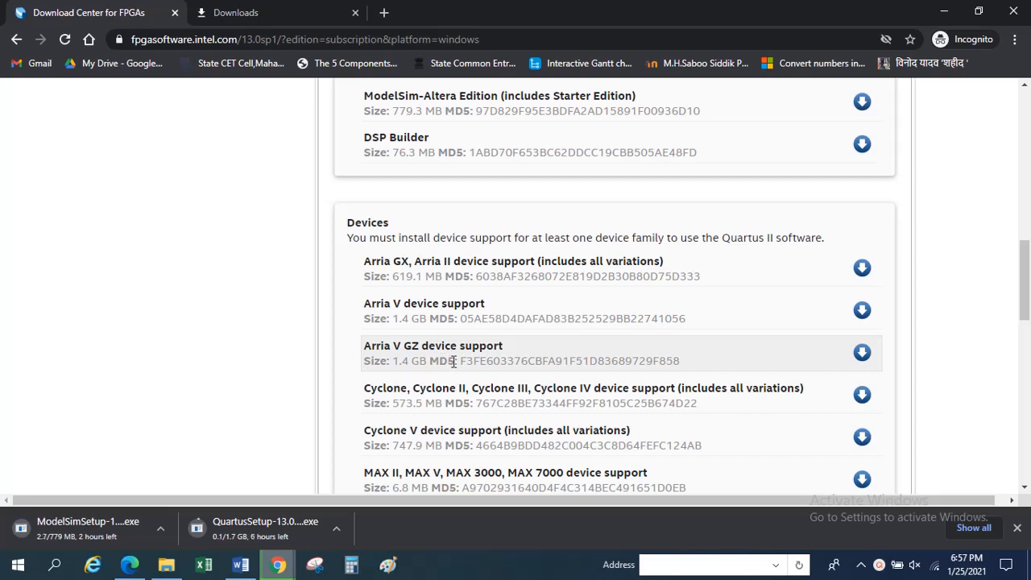
scroll(461, 407, "down", 1)
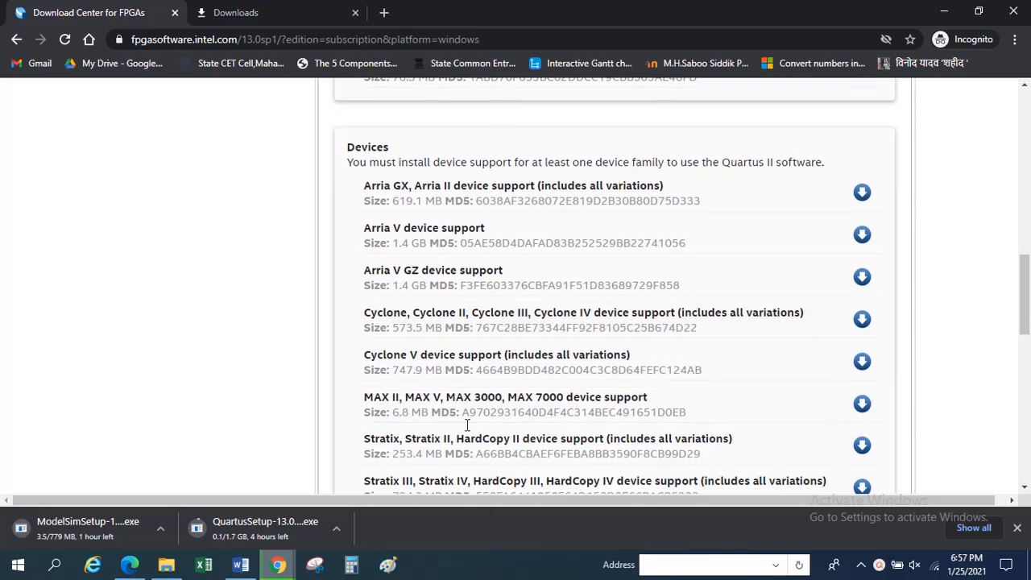
left_click(862, 405)
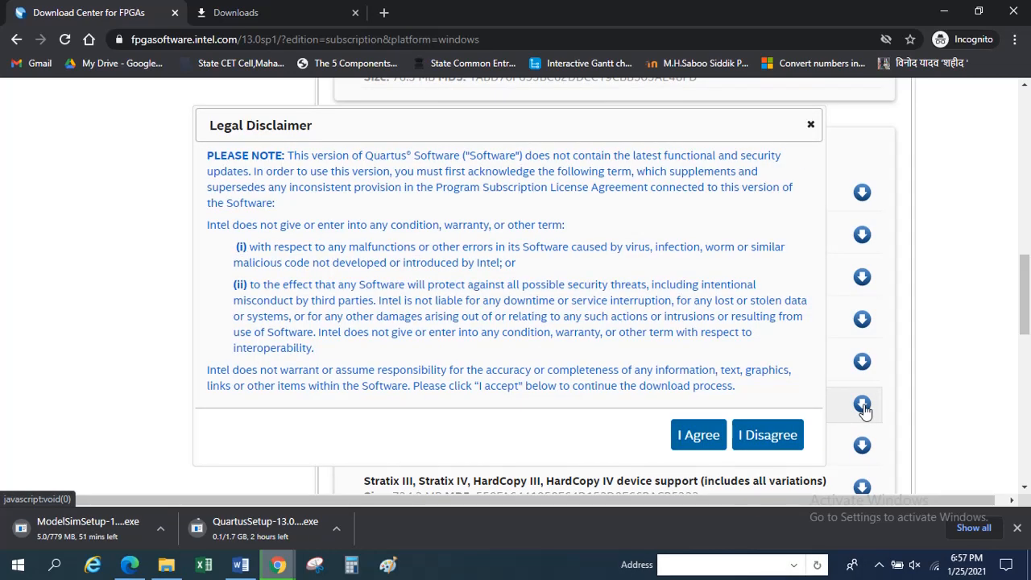
left_click(712, 435)
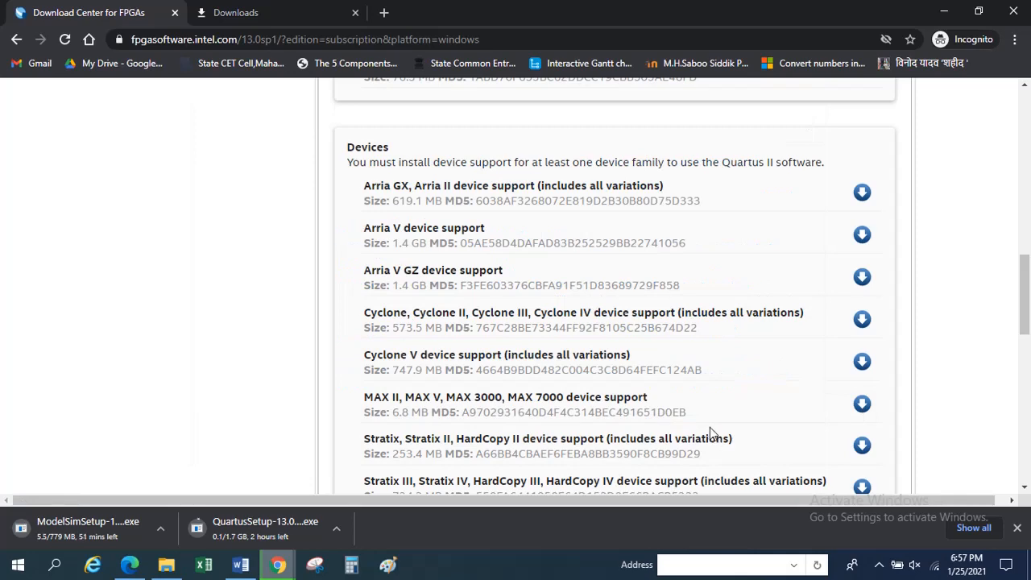
scroll(523, 357, "down", 1)
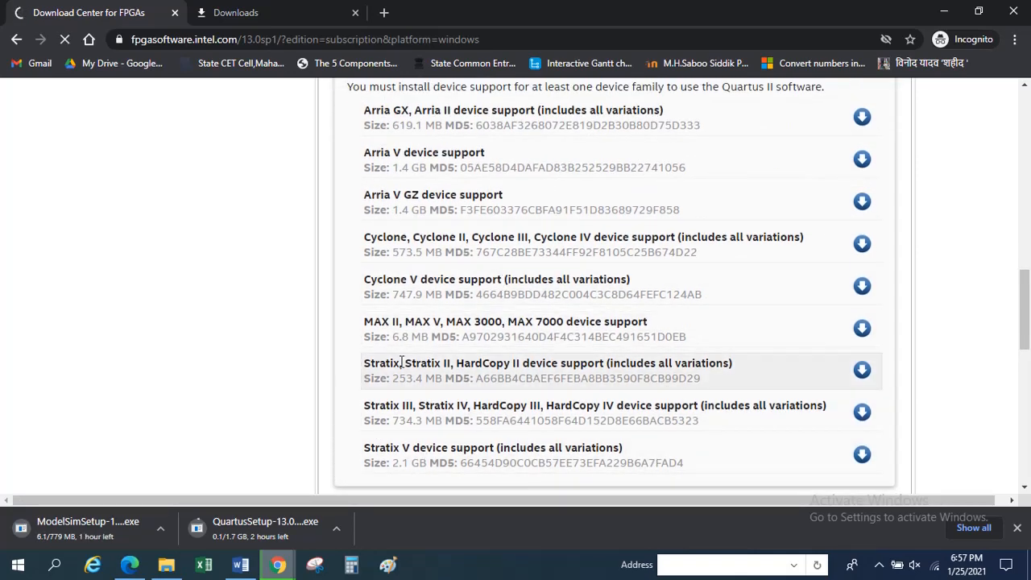
scroll(450, 274, "up", 4)
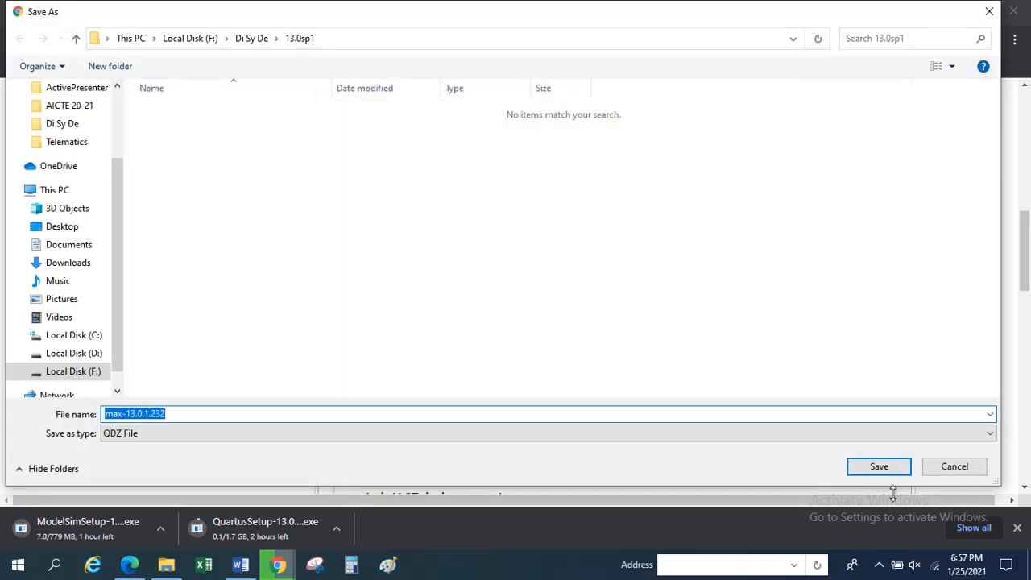
left_click(889, 466)
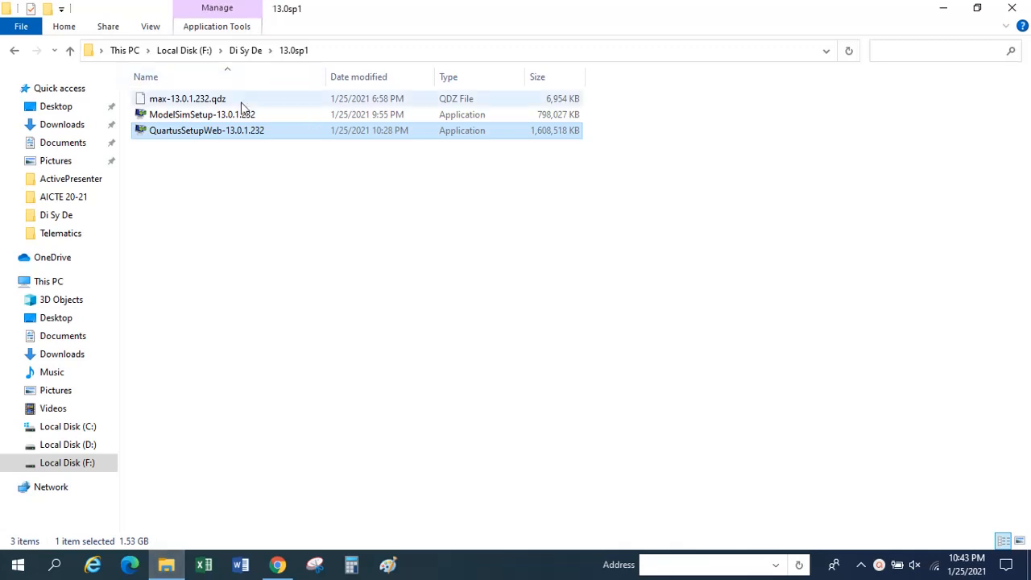
Run QuartusSetupWeb-13.0.1.232 from the 13.0sp1 folder and accept the license agreement
double_click(218, 132)
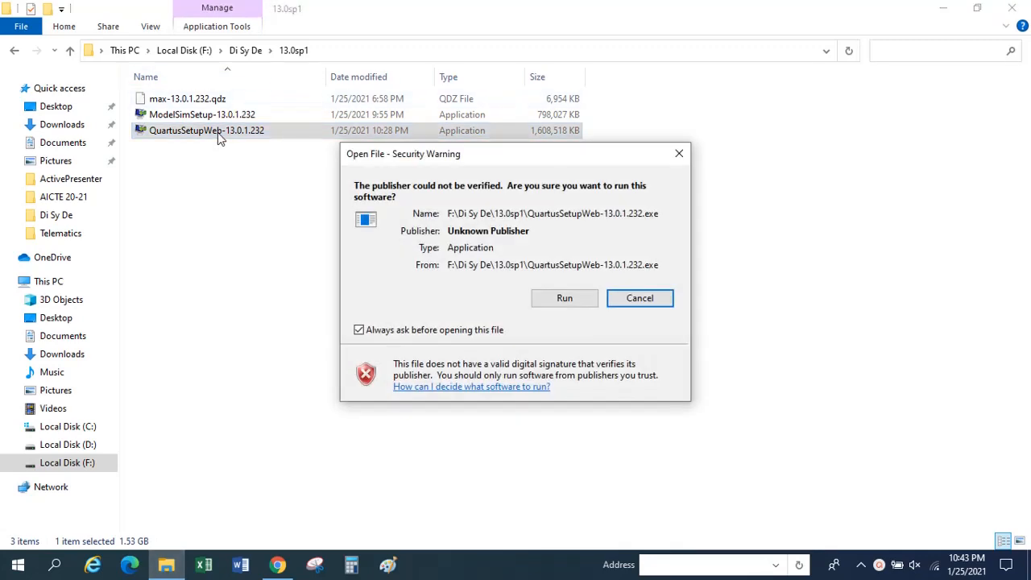
left_click(576, 300)
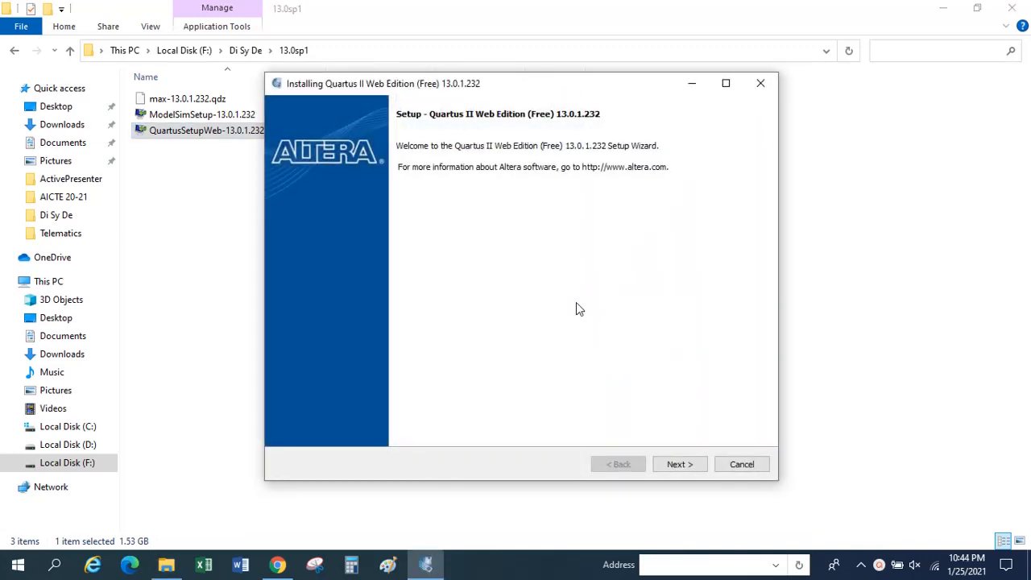
left_click(676, 465)
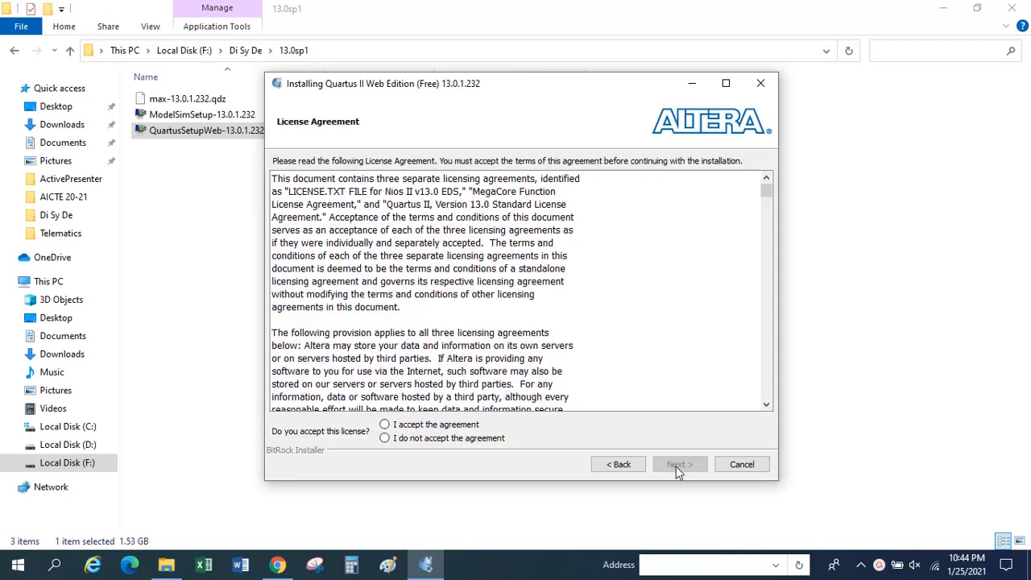
left_click(405, 430)
left_click(685, 465)
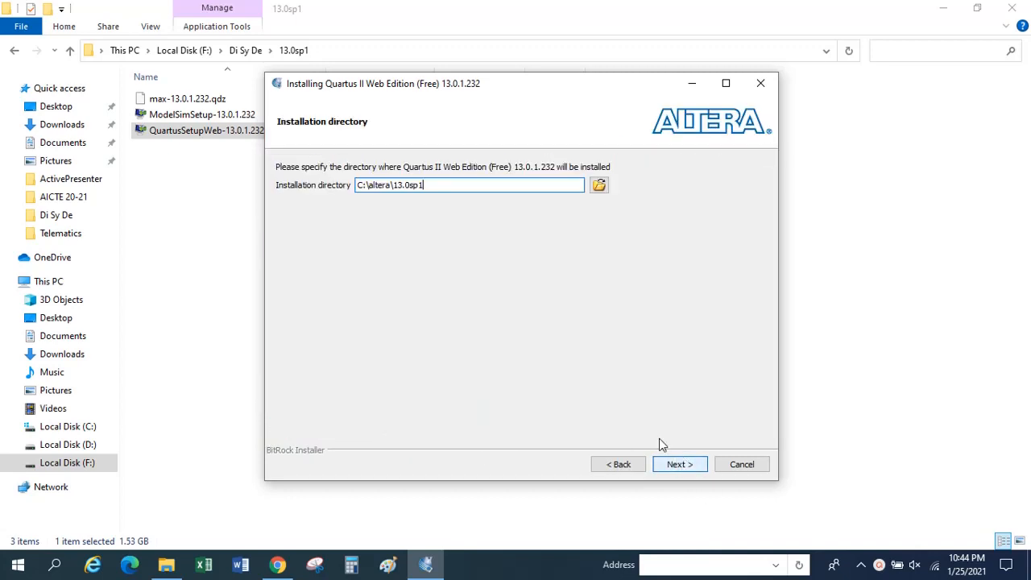
Install Quartus II Web Edition with 64-bit support and ModelSim-Altera Starter Edition (Free) into C:\altera\13.0sp1
left_click(690, 471)
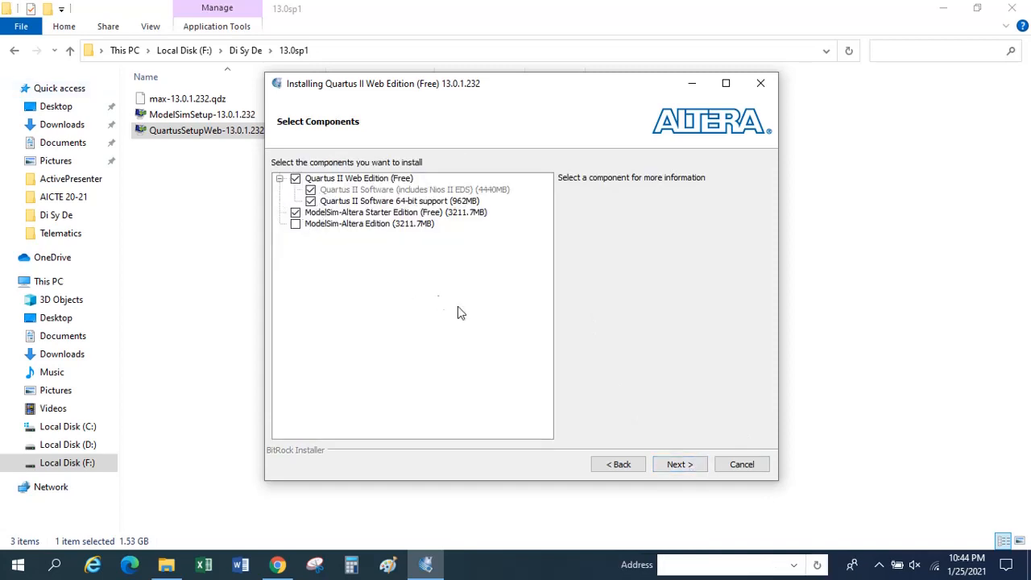
left_click(677, 464)
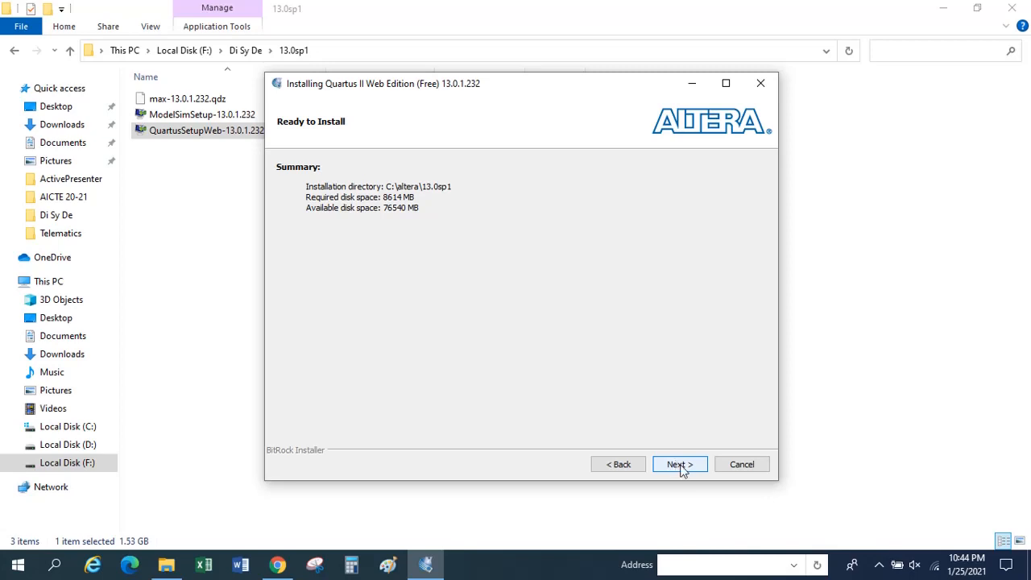
left_click(681, 465)
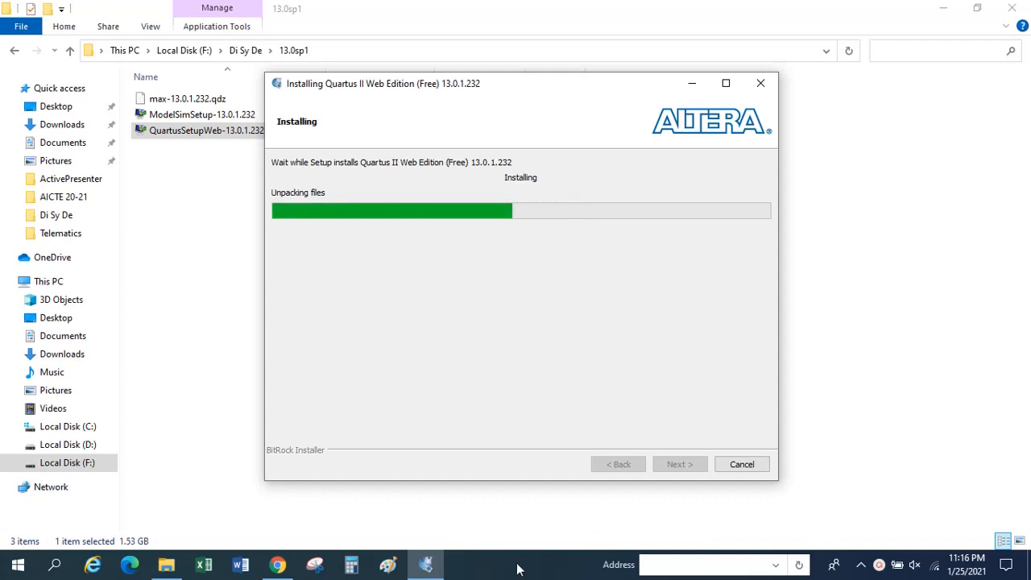
Finish the setup without providing feedback, launching Quartus II (64bit), and choose the licensing option to run the Quartus II software
mouse_move(434, 568)
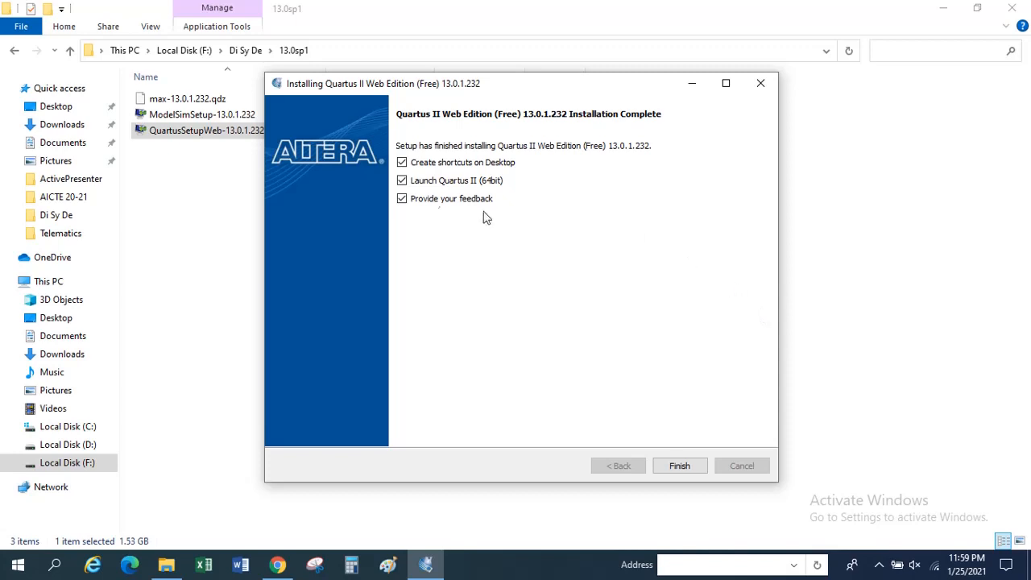
left_click(402, 200)
left_click(669, 466)
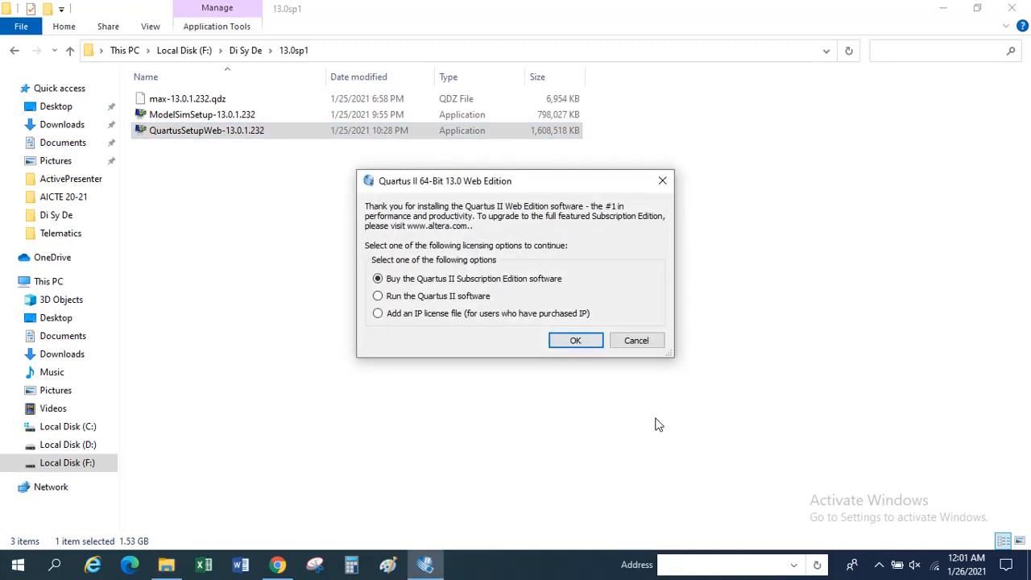
left_click(448, 300)
left_click(574, 345)
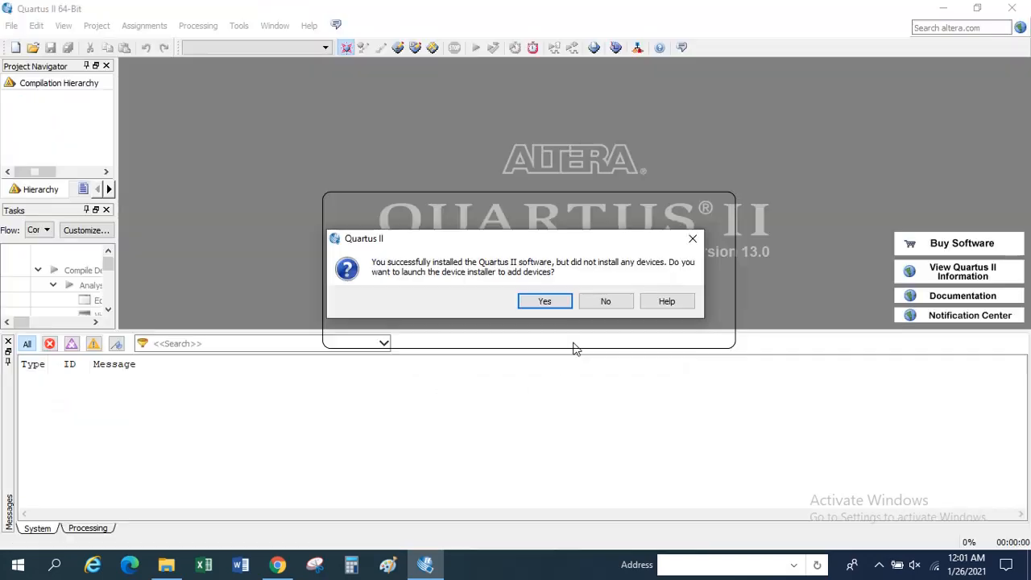
Launch the device installer and try to continue with C:\altera\13.0sp1\quartus\bin as the device file directory
left_click(551, 304)
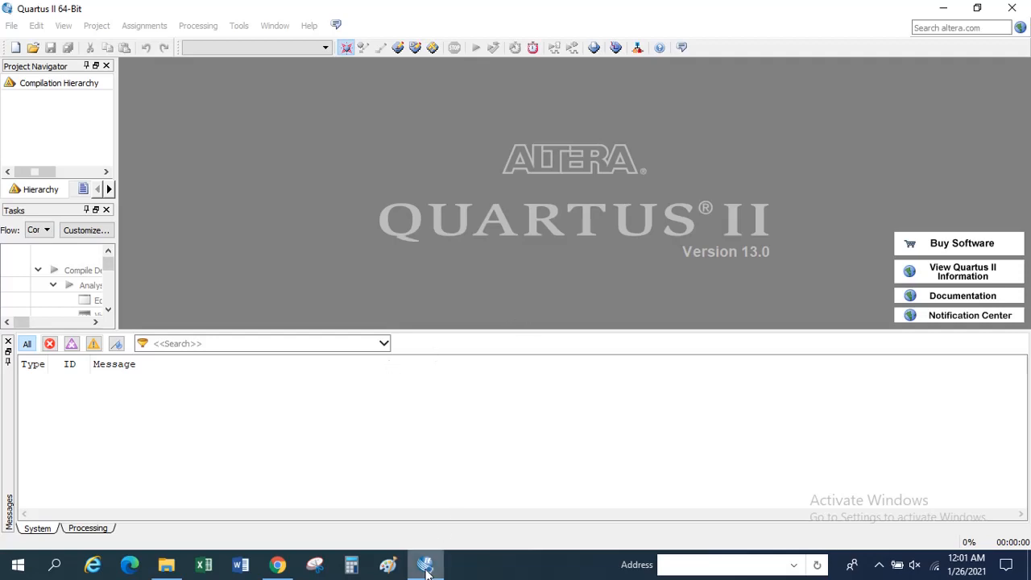
mouse_move(425, 565)
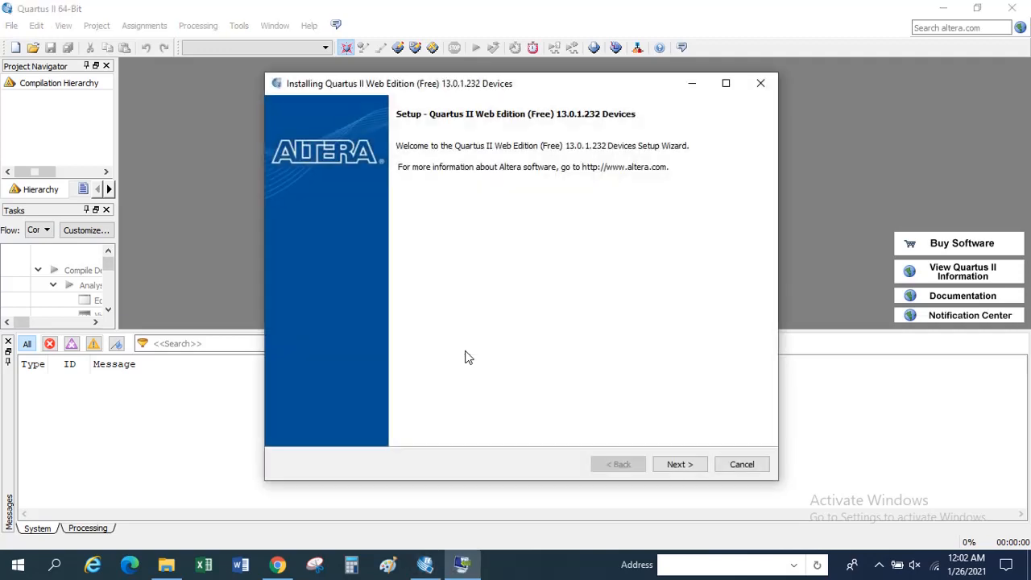
left_click(678, 465)
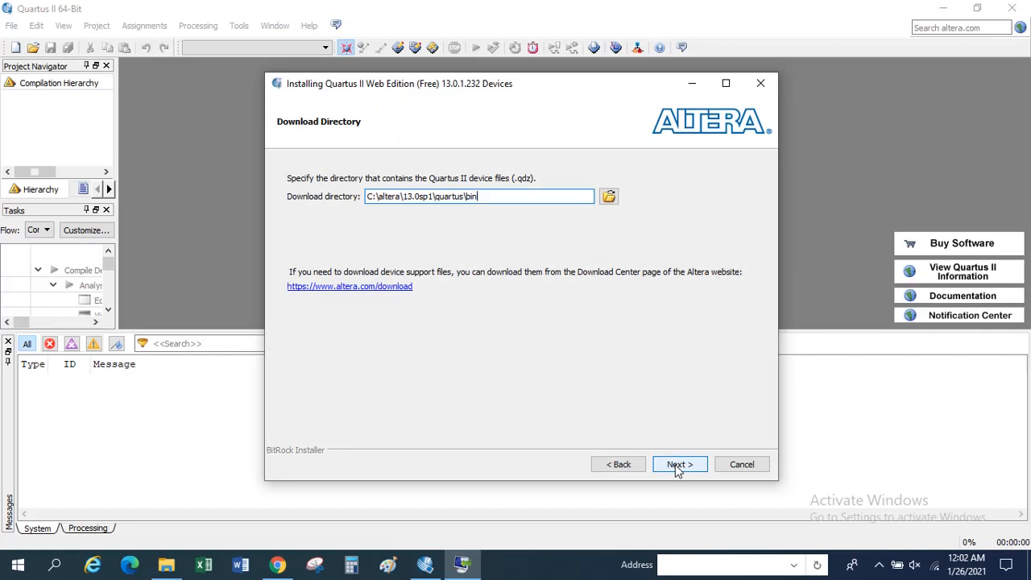
left_click(677, 467)
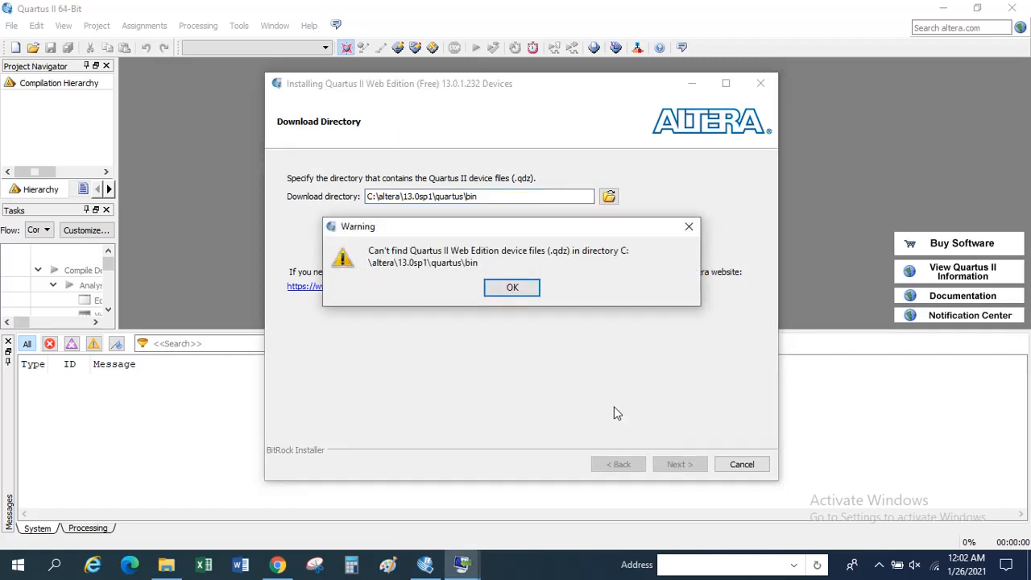
left_click(523, 289)
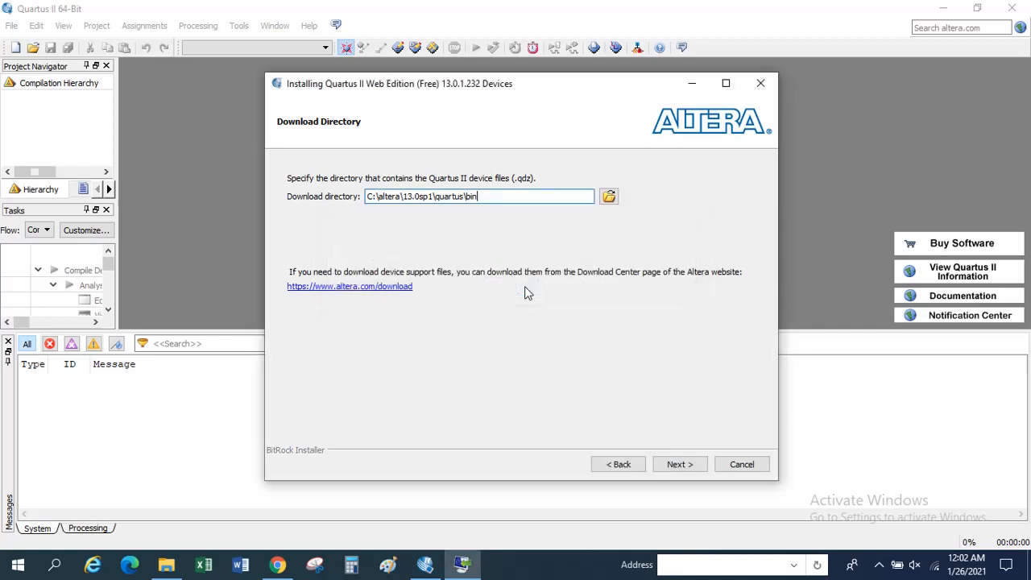
Set the device file directory to F:\Di Sy De\13.0sp1 and try to continue the device setup
left_click(614, 202)
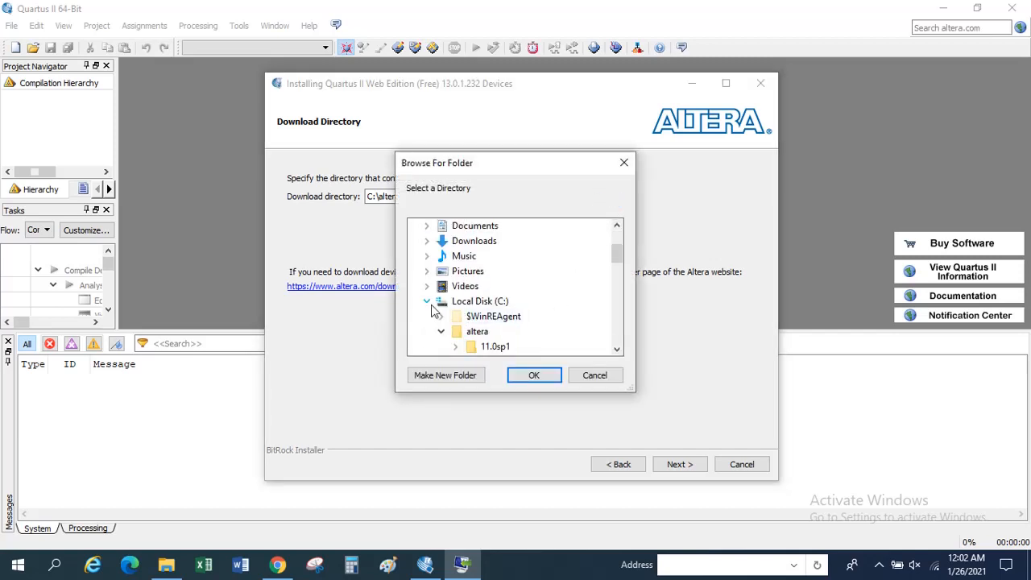
left_click(428, 303)
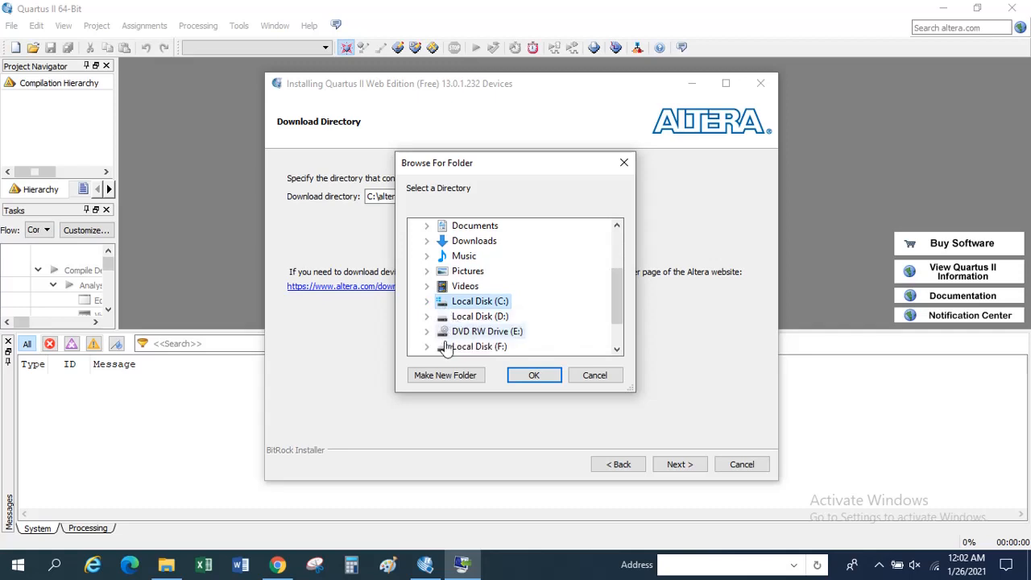
left_click(426, 347)
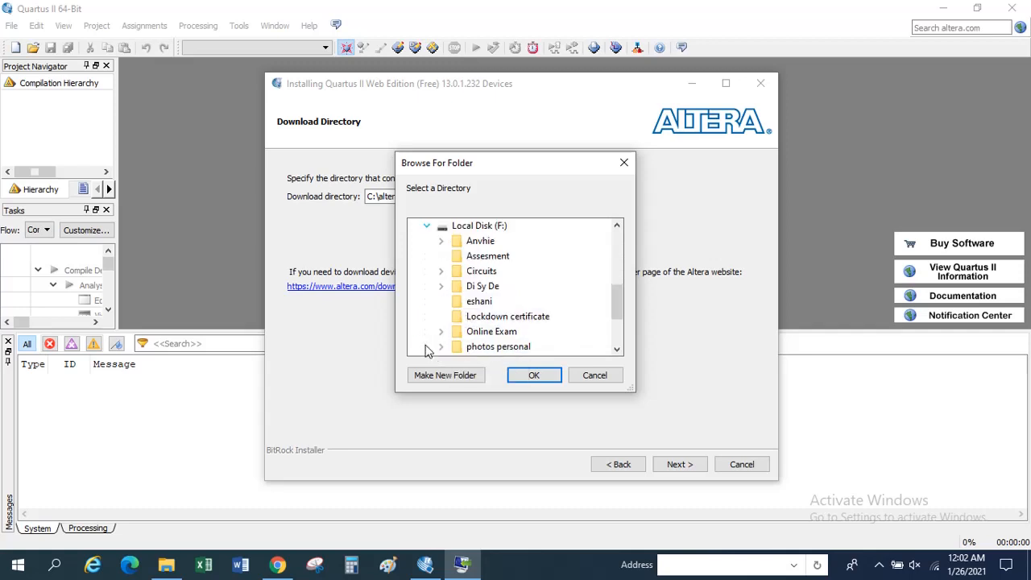
left_click(441, 286)
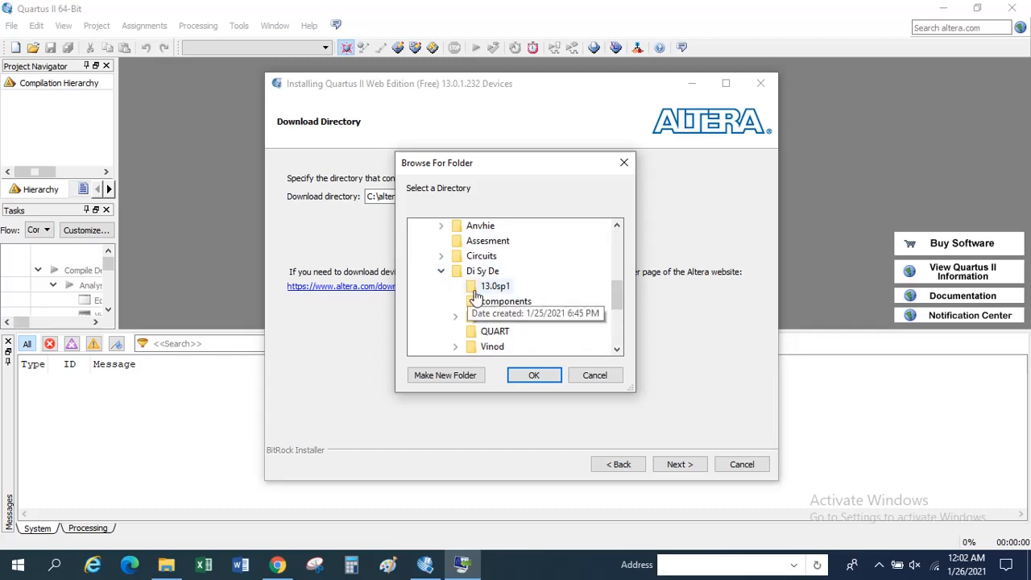
left_click(476, 292)
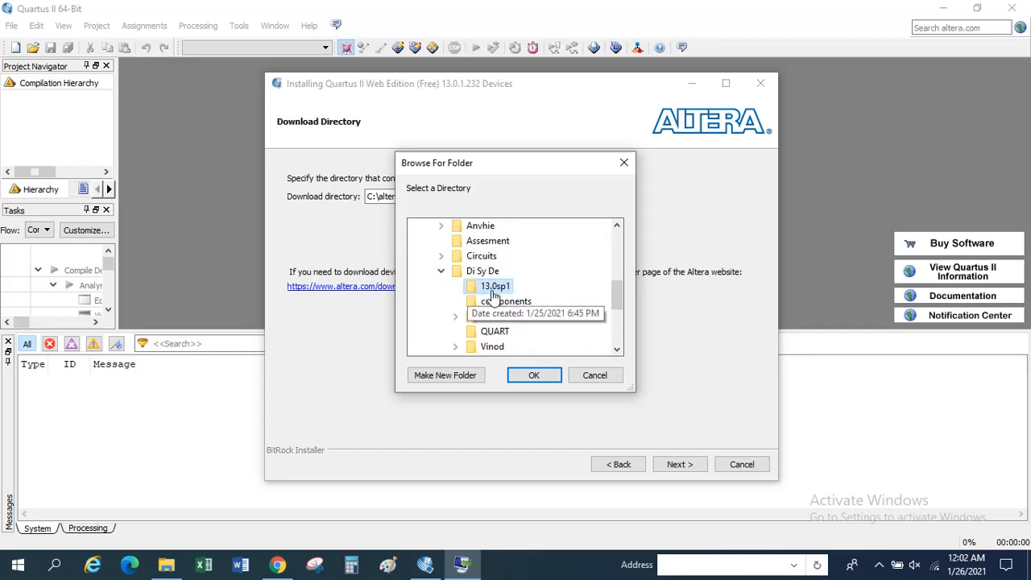
left_click(527, 376)
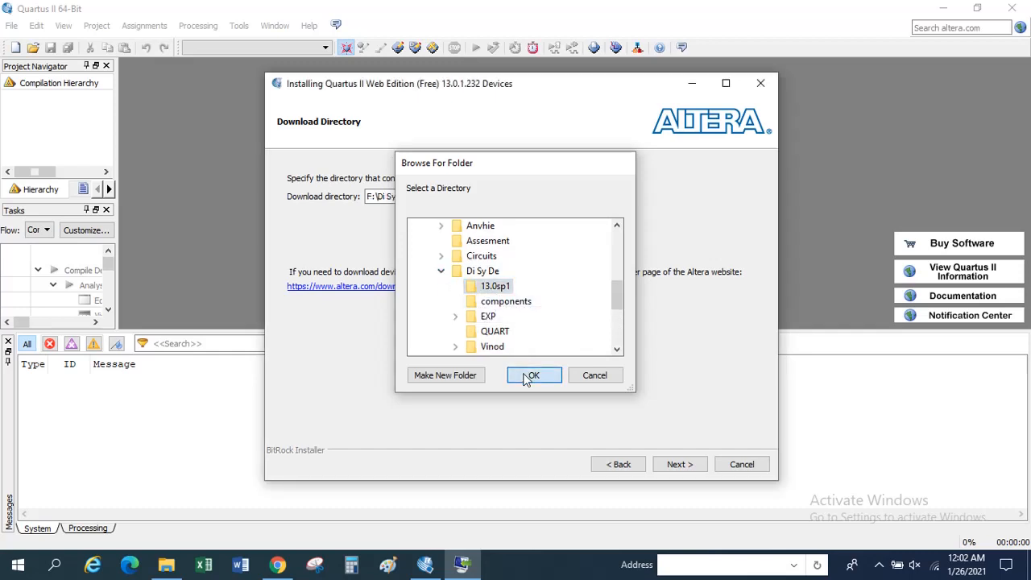
left_click(671, 466)
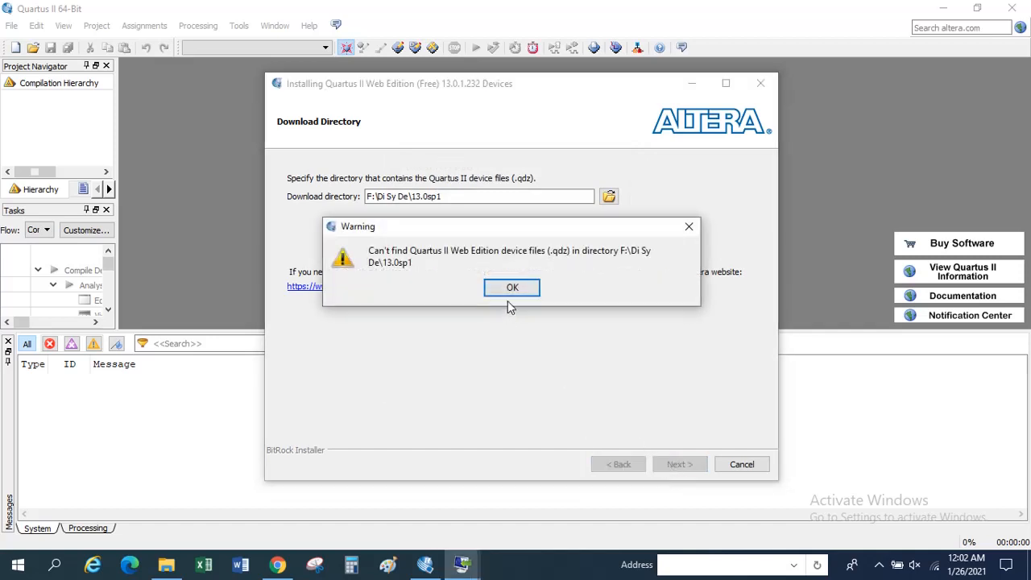
left_click(511, 295)
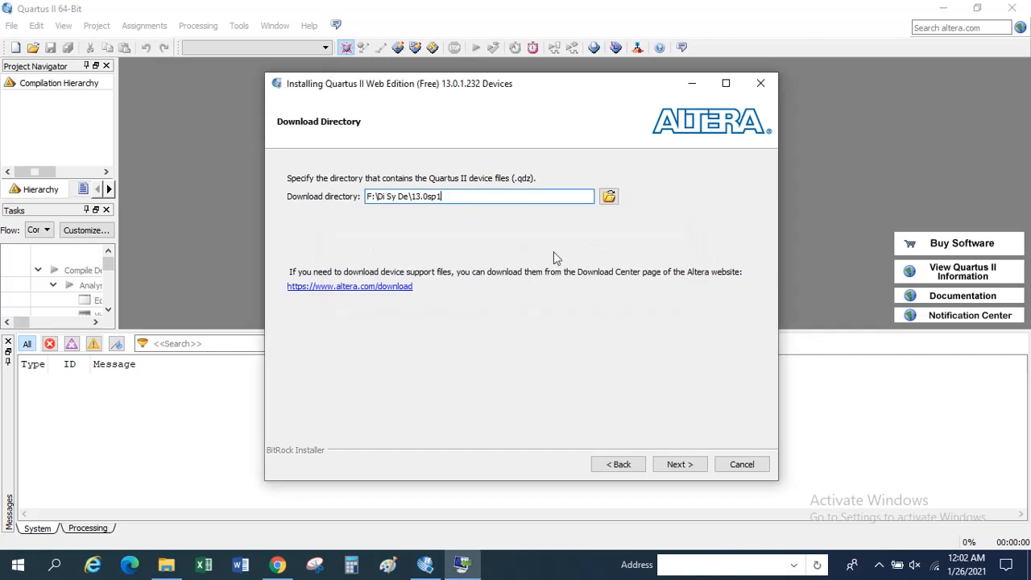
Reselect the 13.0sp1 folder in F:\Di Sy De as the device file directory and try to continue the setup
left_click(610, 198)
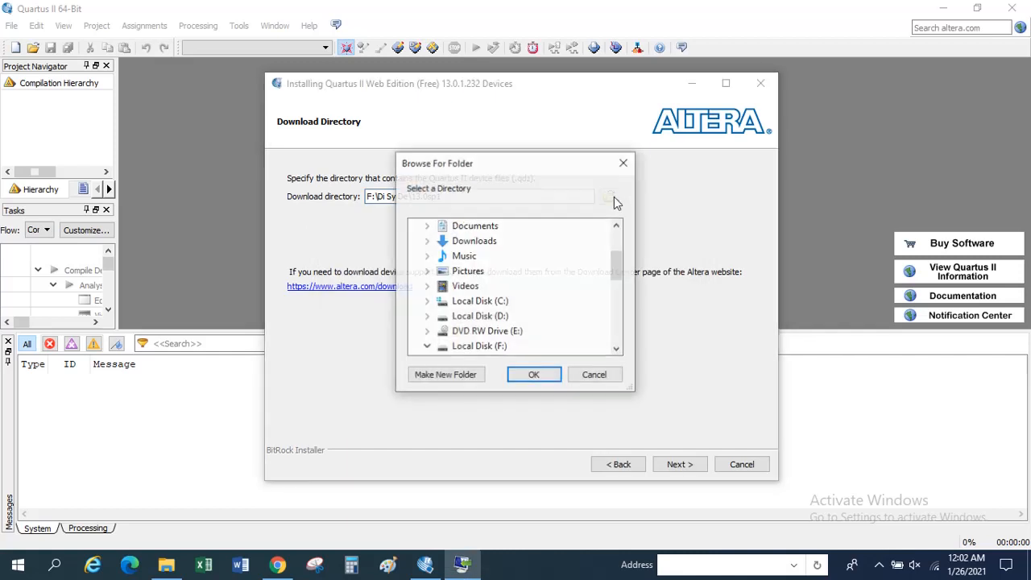
scroll(488, 332, "down", 1)
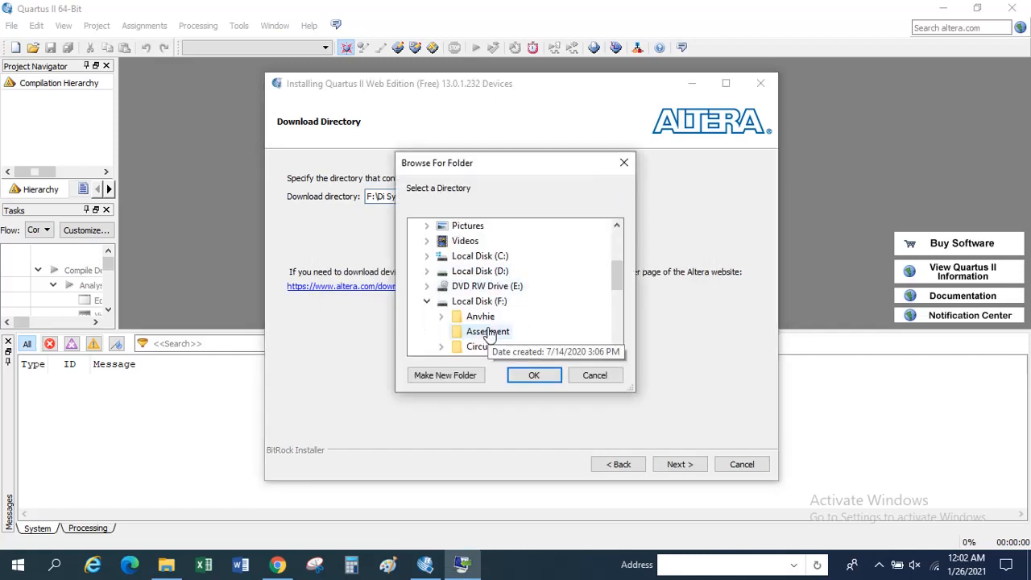
scroll(489, 334, "down", 1)
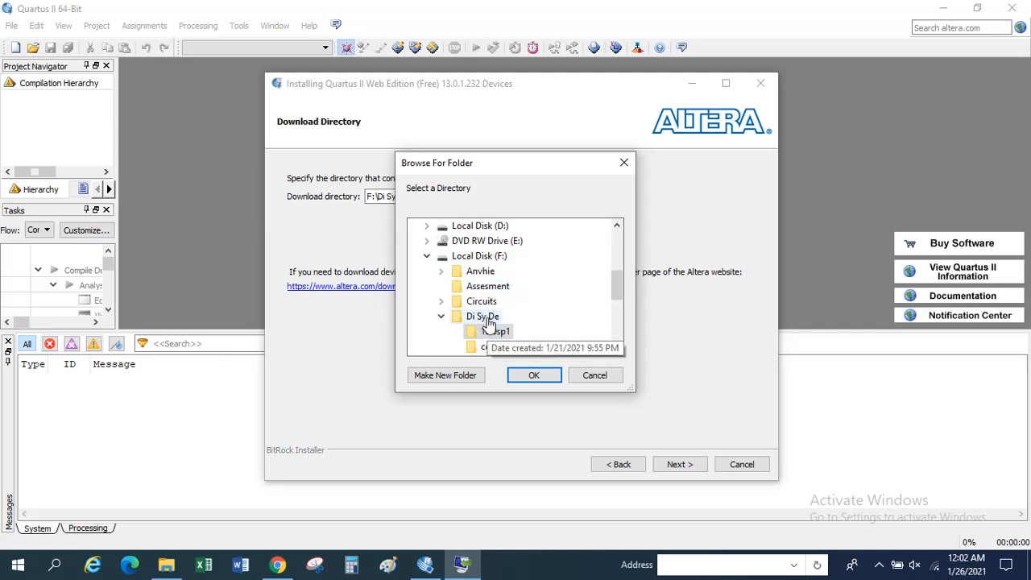
scroll(488, 323, "down", 1)
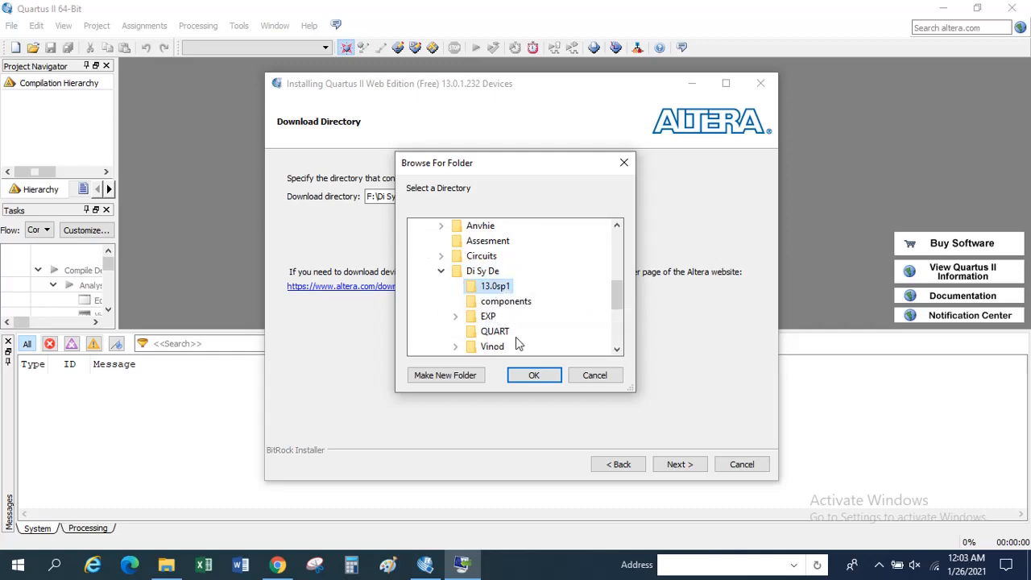
left_click(527, 377)
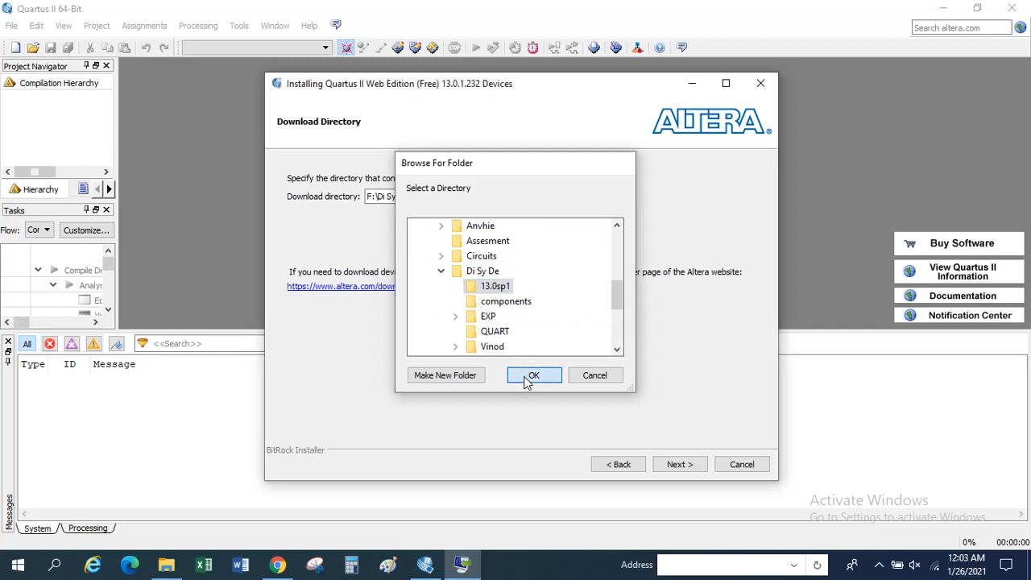
left_click(677, 465)
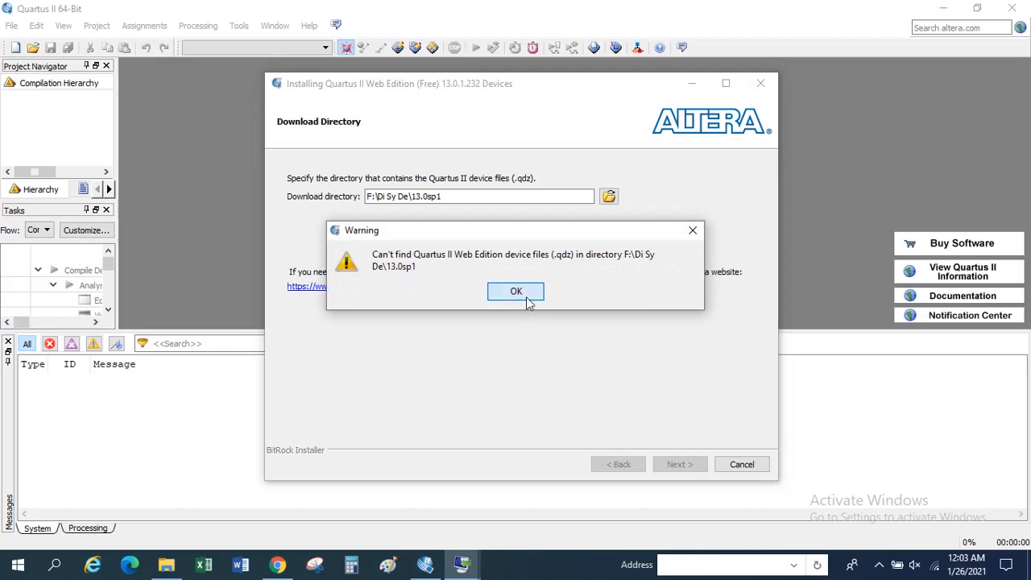
left_click(525, 298)
Minimize Quartus II, the 13.0sp1 folder window and the device installer, and switch to Chrome
left_click(946, 10)
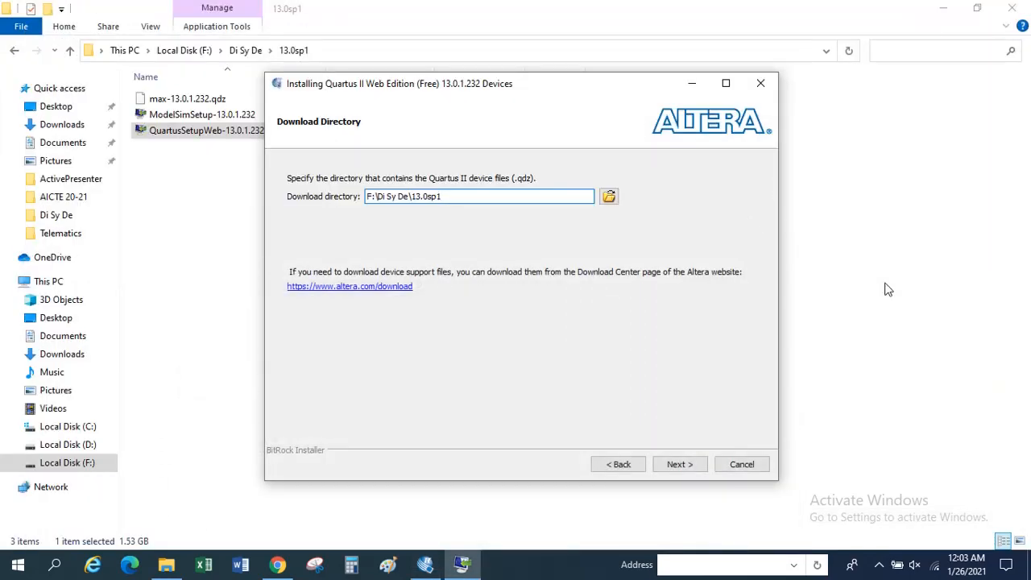
left_click(900, 313)
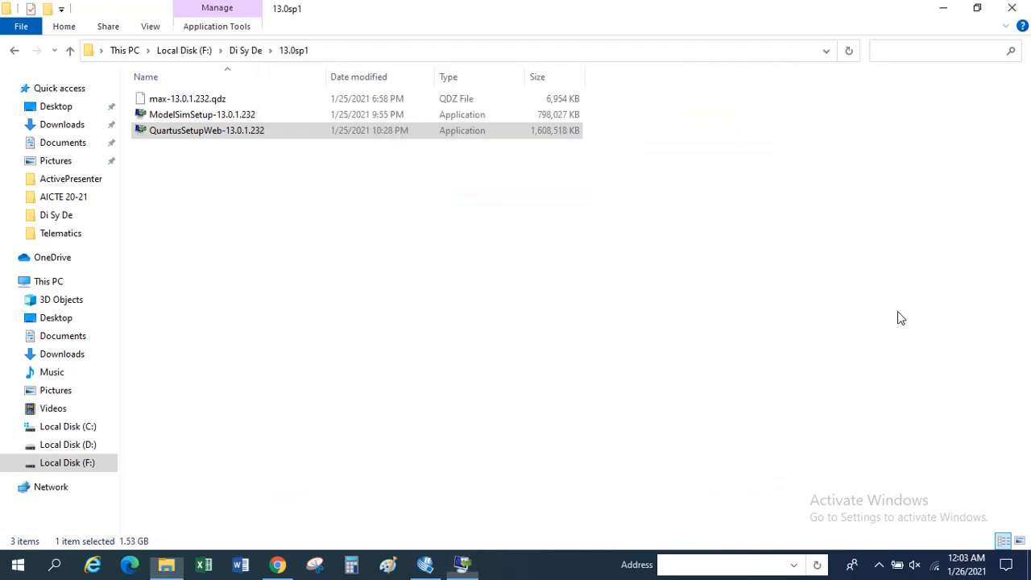
left_click(946, 9)
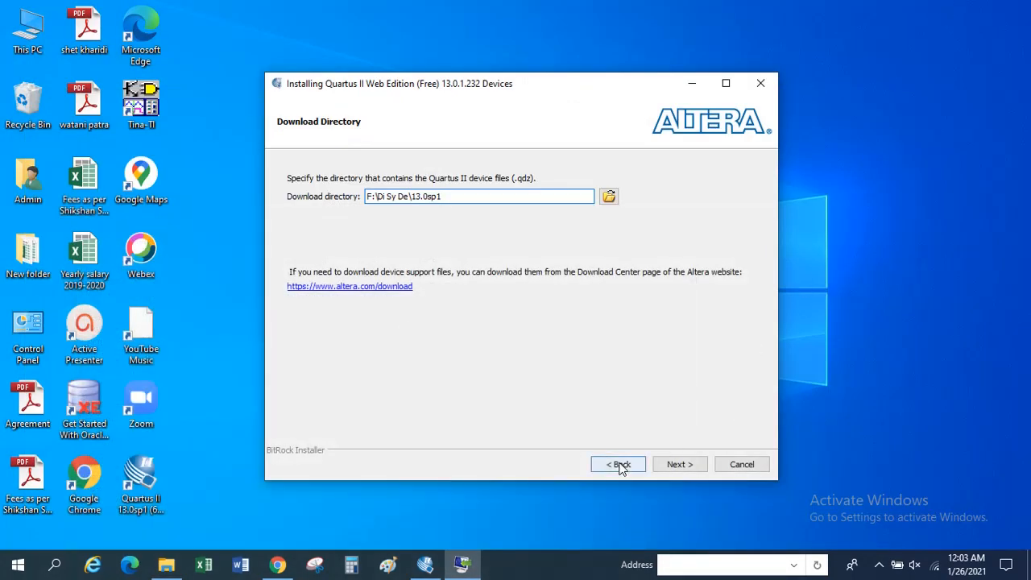
left_click(691, 87)
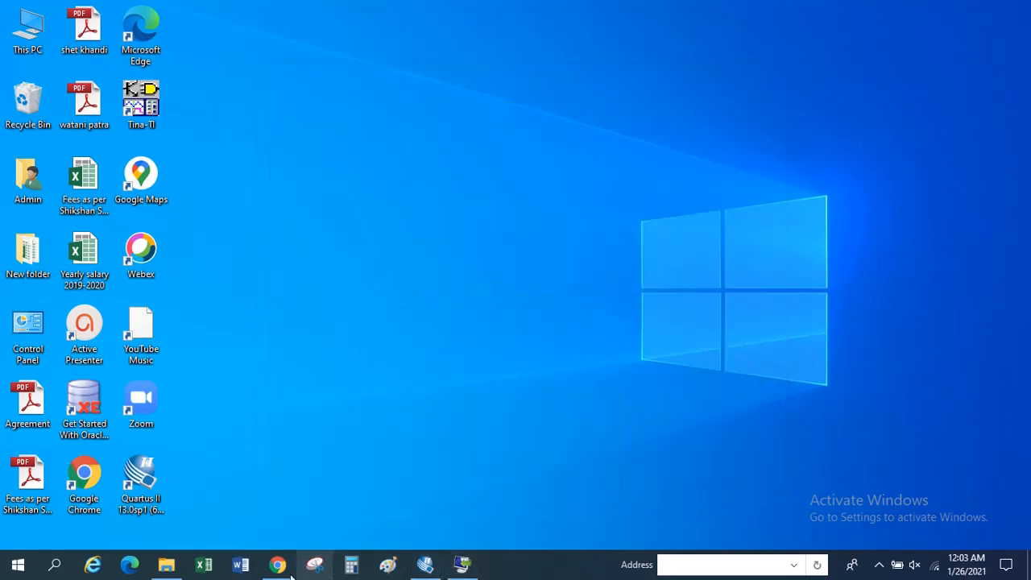
left_click(277, 564)
left_click(282, 11)
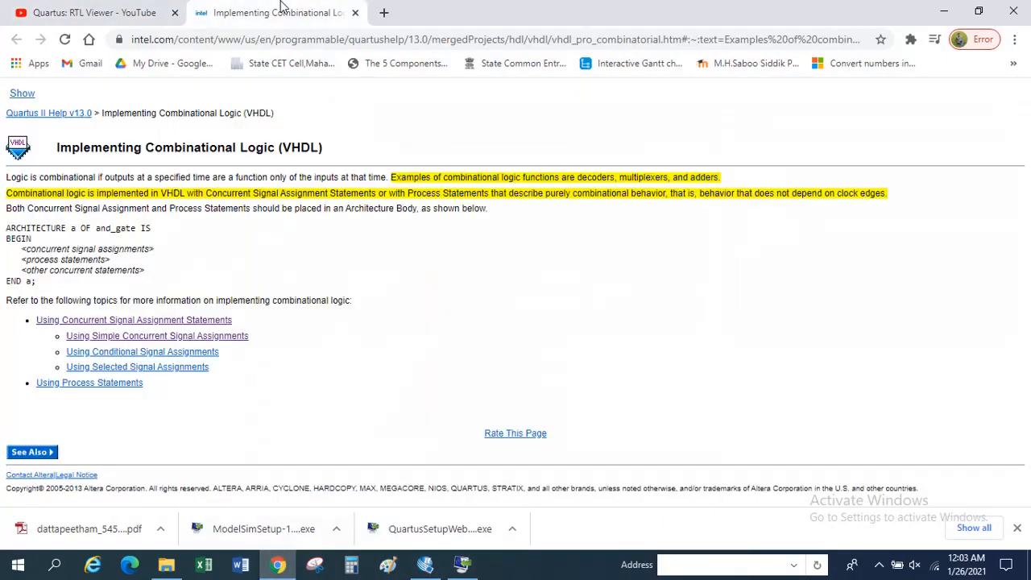
left_click(383, 13)
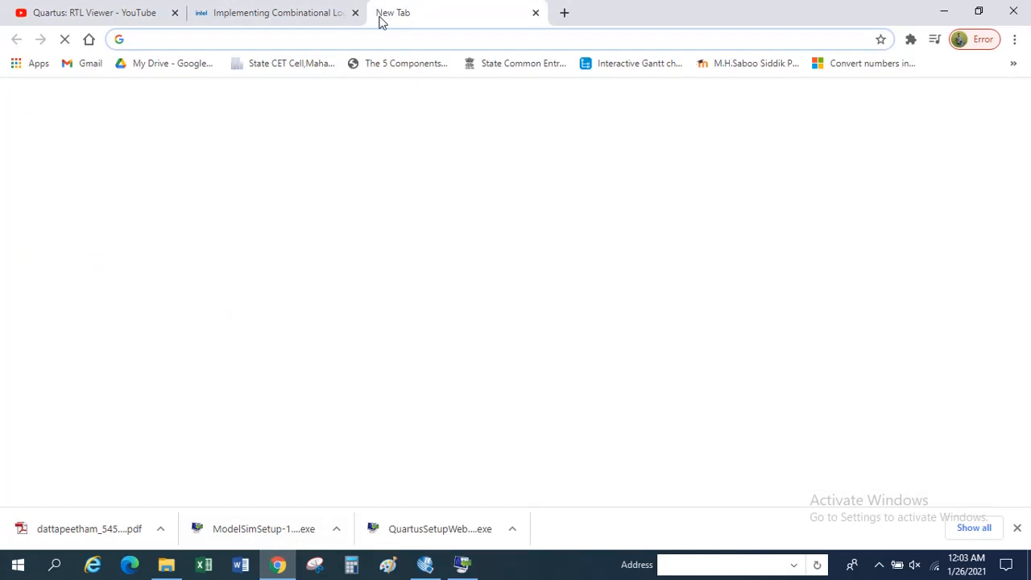
type("q")
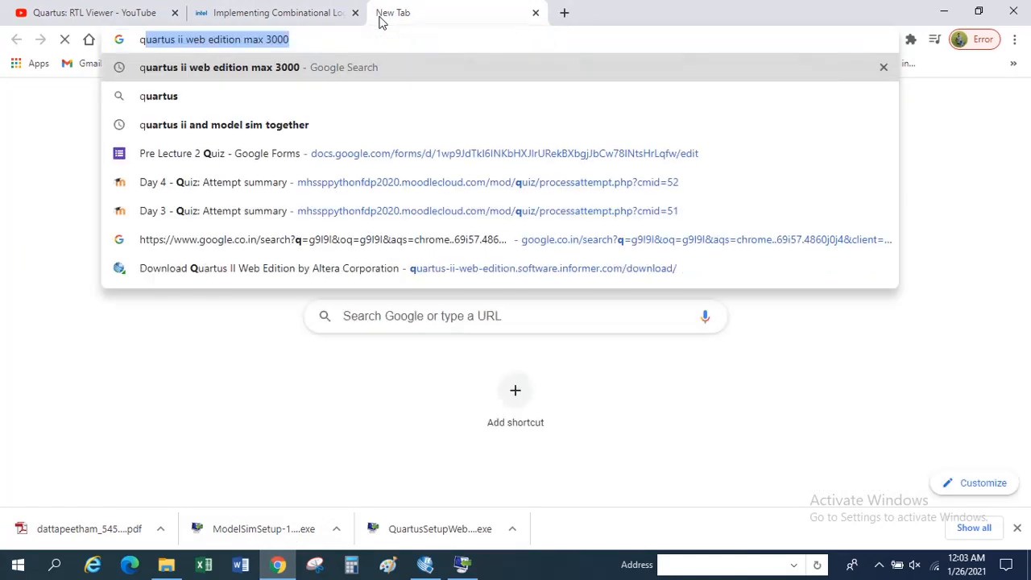
left_click(536, 13)
Find the Download Center for FPGAs page in the full Chrome browsing history and open it
left_click(1014, 39)
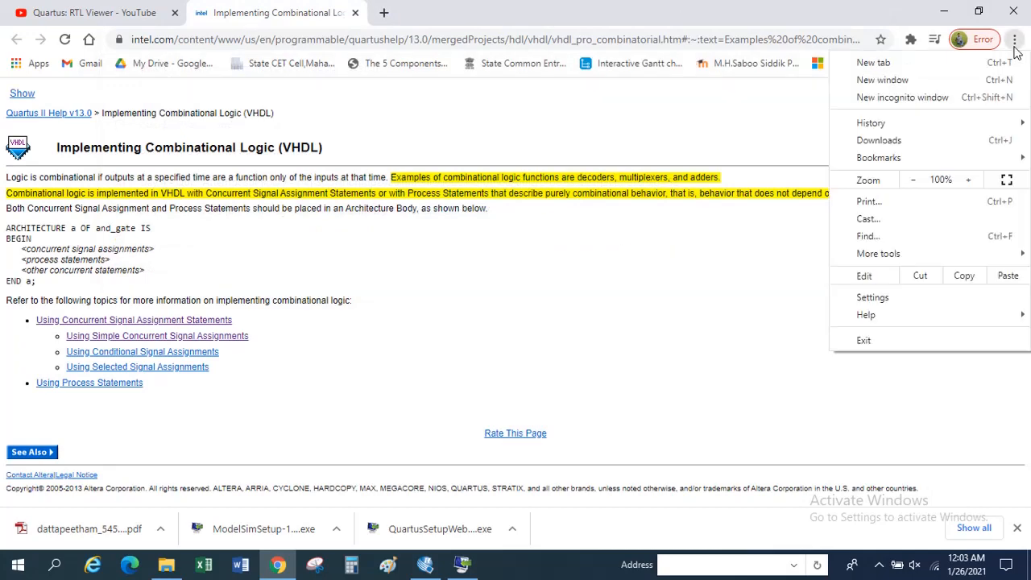
mouse_move(900, 124)
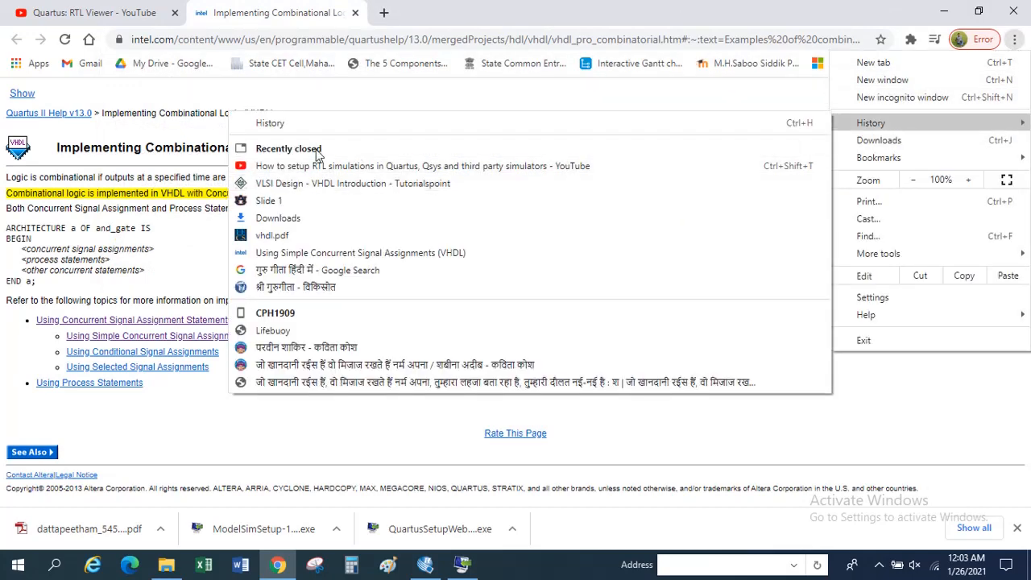
left_click(306, 125)
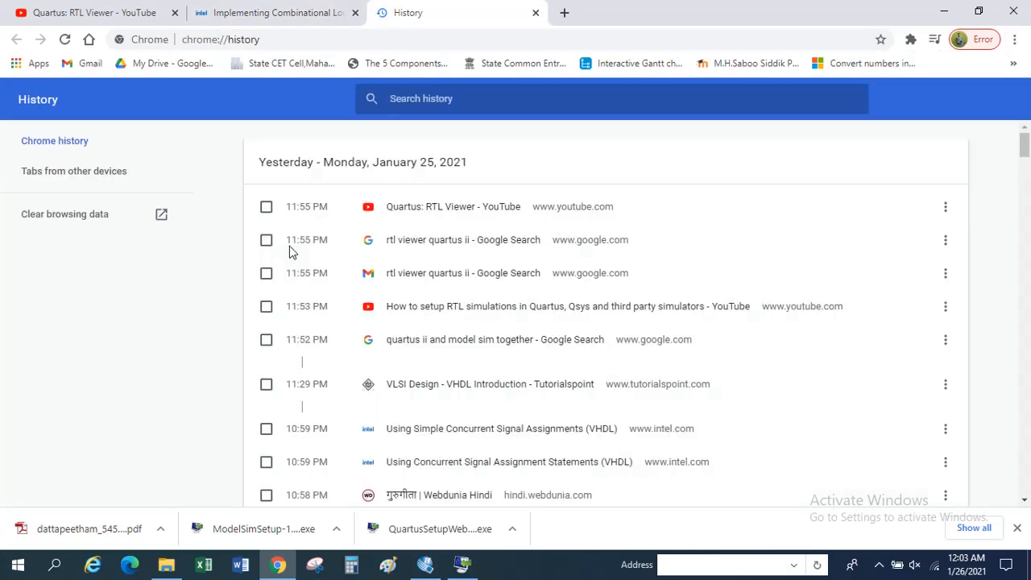
scroll(290, 246, "down", 2)
scroll(294, 252, "down", 5)
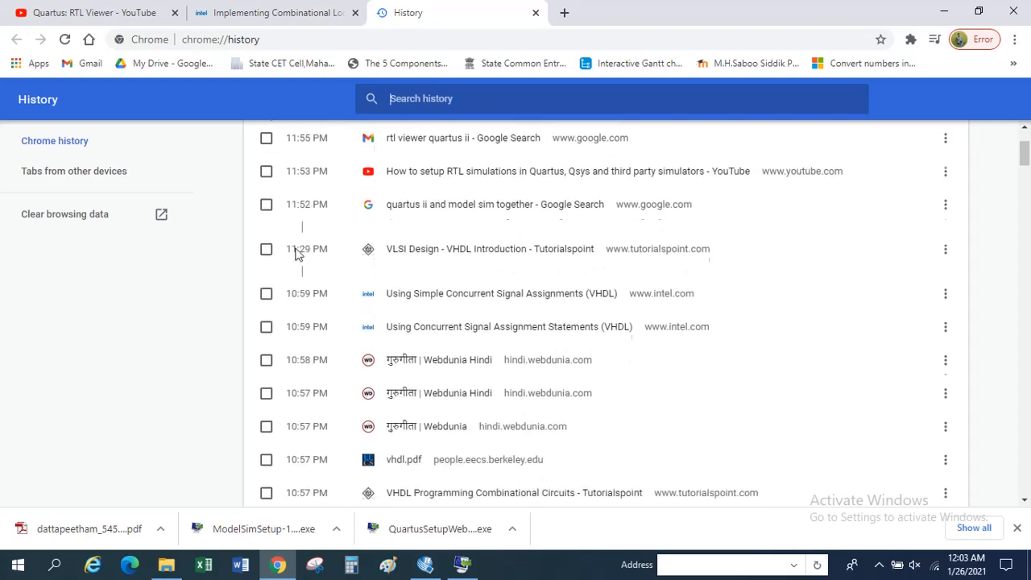
scroll(295, 255, "down", 10)
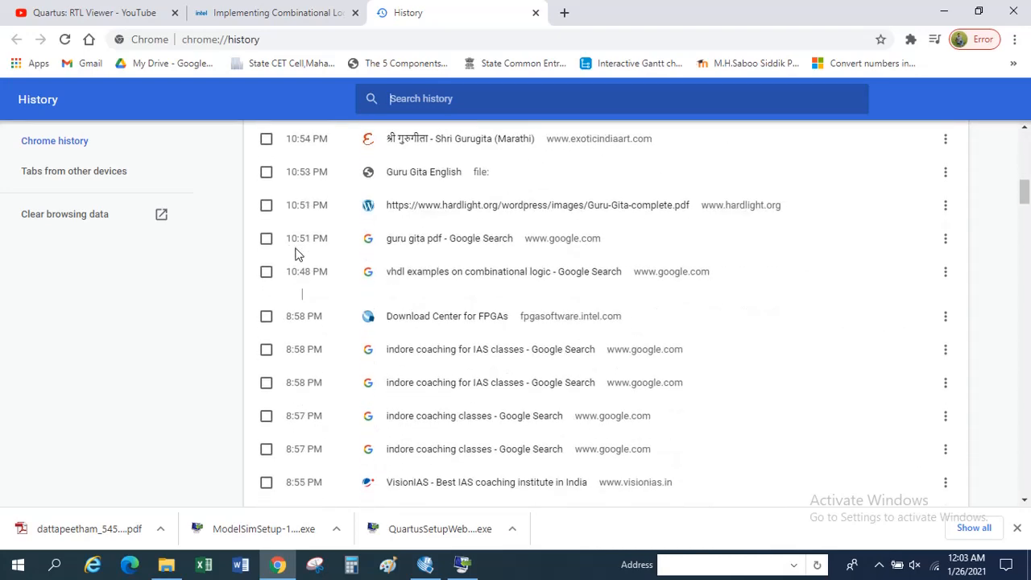
left_click(464, 319)
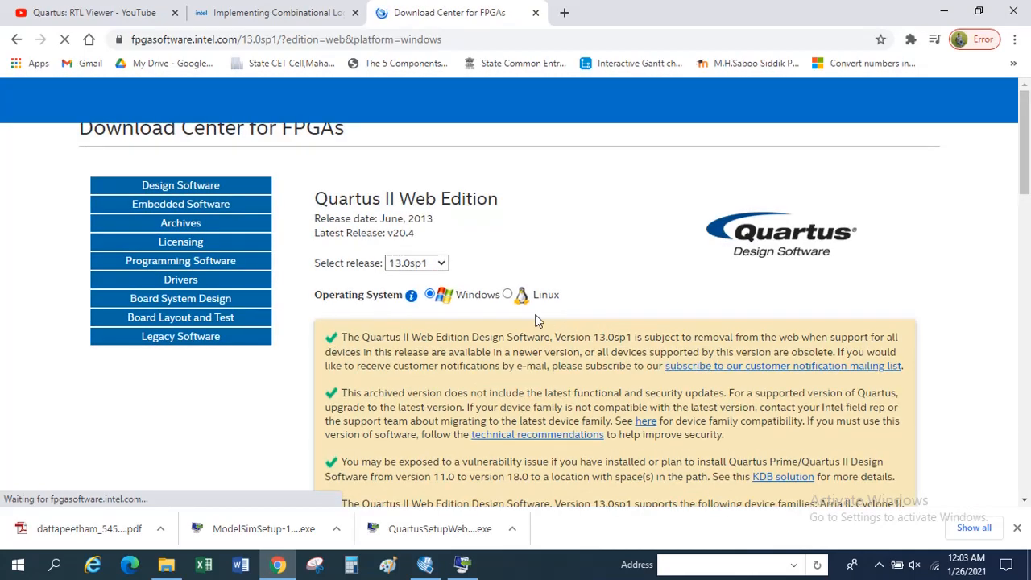
Download the MAX II, MAX V, MAX 3000, MAX 7000 device support file max_web-13.0.1.232 into F:\Di Sy De\13.0sp1
scroll(536, 323, "down", 4)
scroll(516, 323, "down", 3)
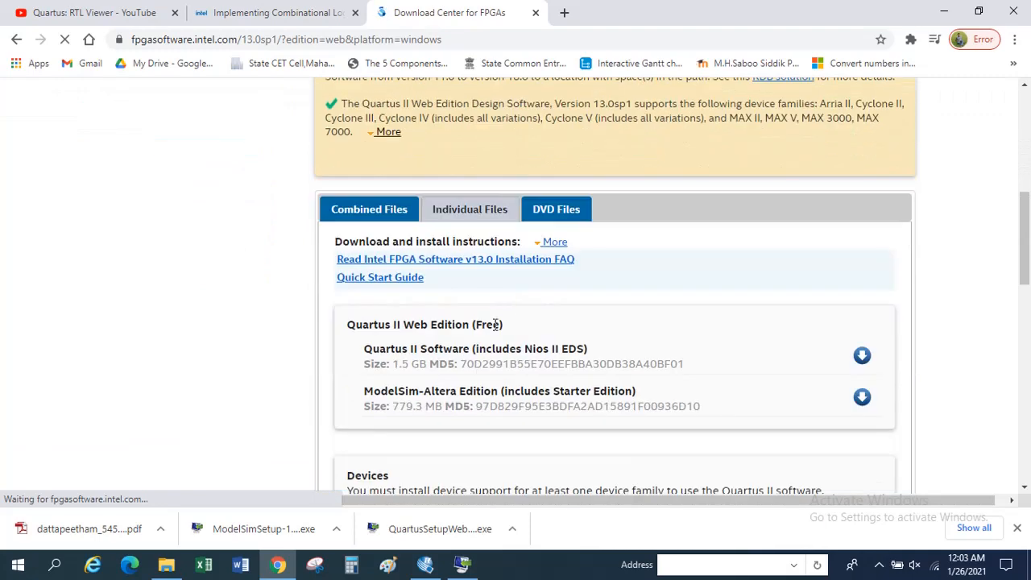
scroll(468, 339, "down", 3)
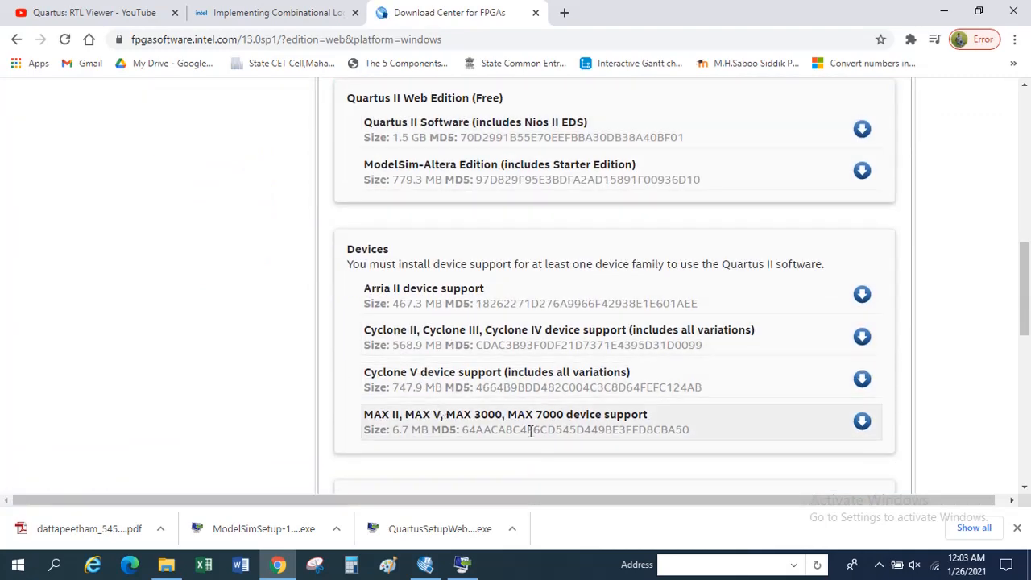
left_click(862, 423)
left_click(689, 446)
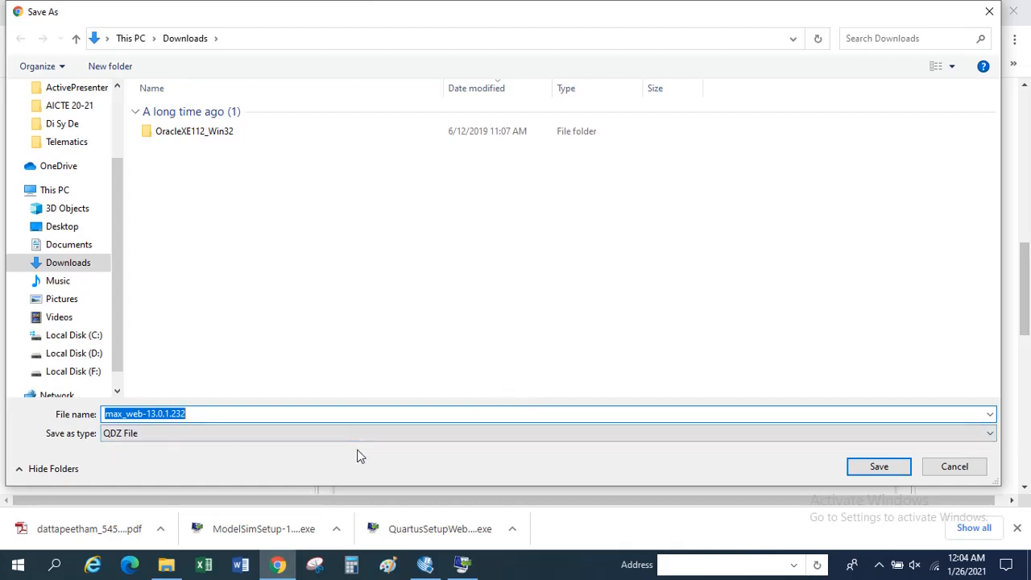
left_click(84, 374)
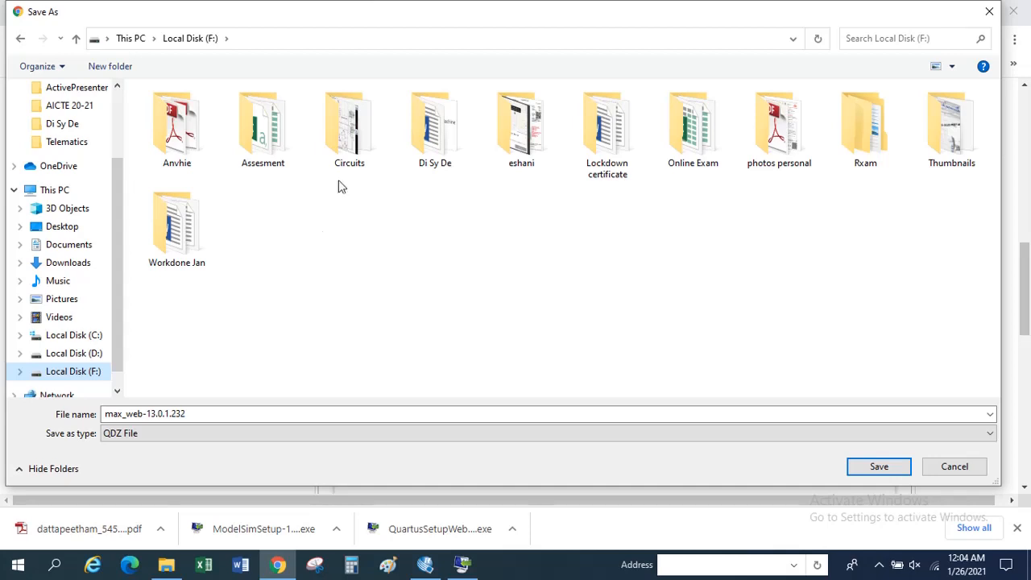
double_click(435, 129)
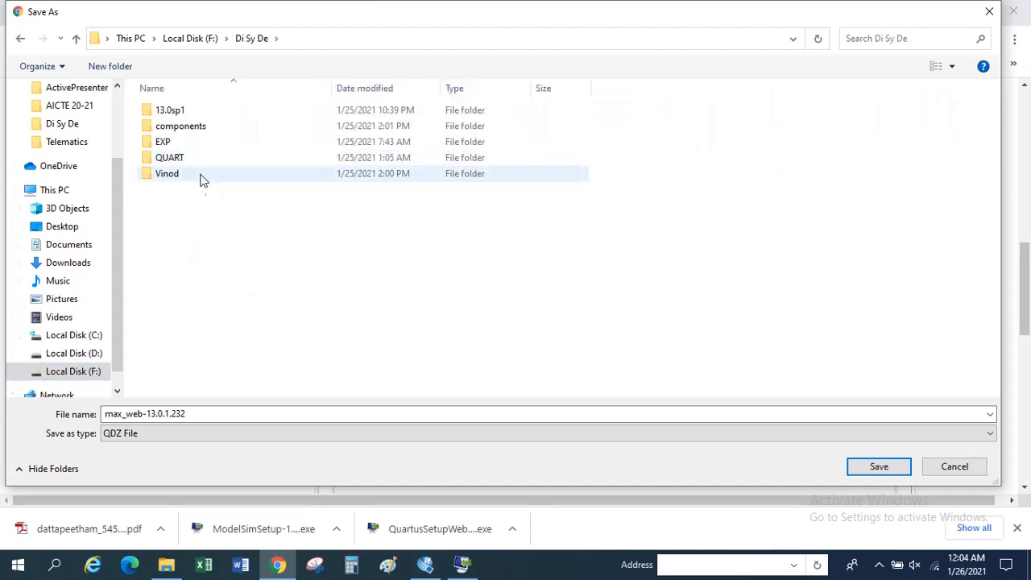
left_click(197, 113)
double_click(196, 113)
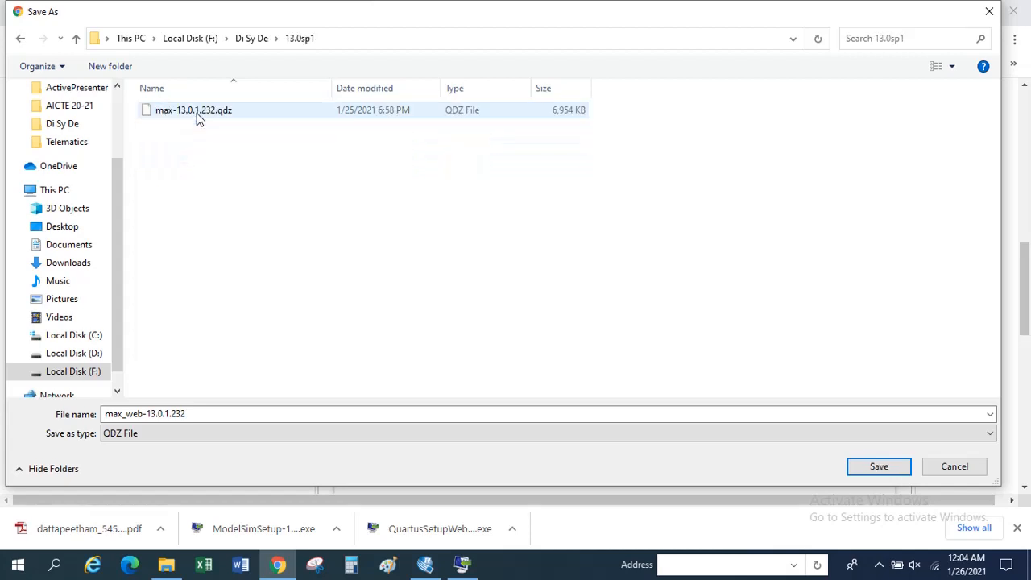
left_click(879, 466)
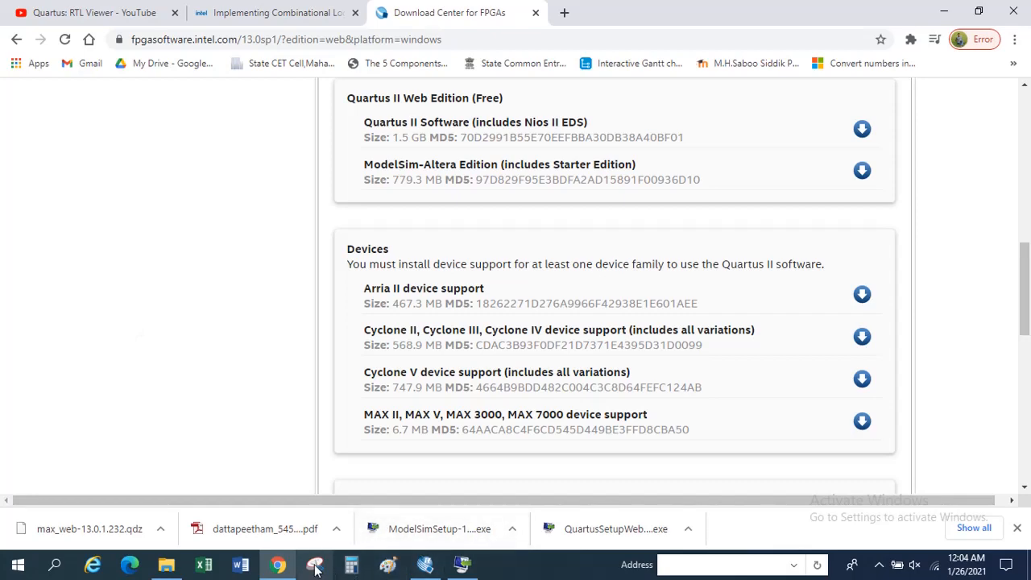
Check the 13.0sp1 folder in File Explorer for the downloaded MAX device support file
left_click(426, 564)
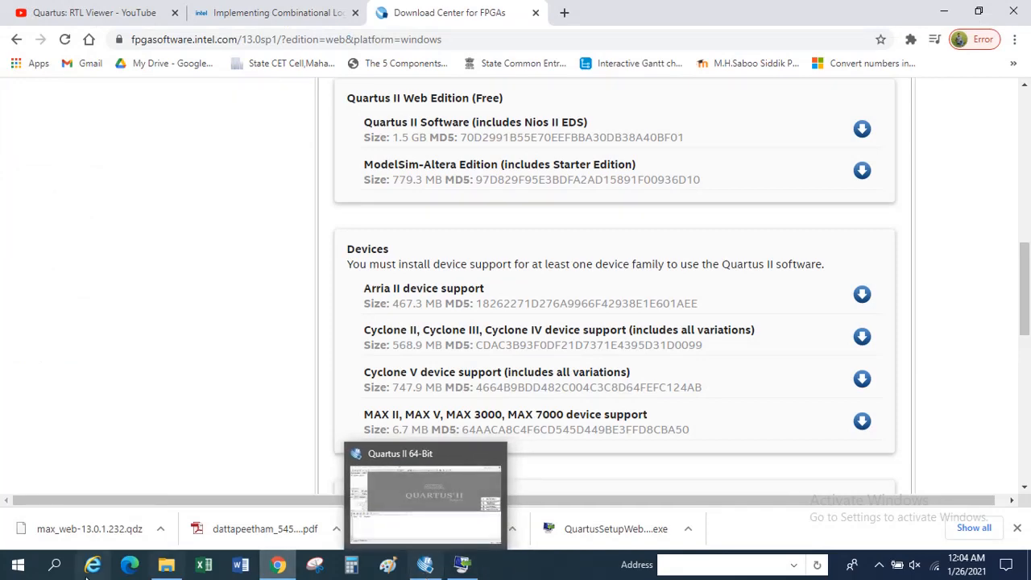
left_click(164, 567)
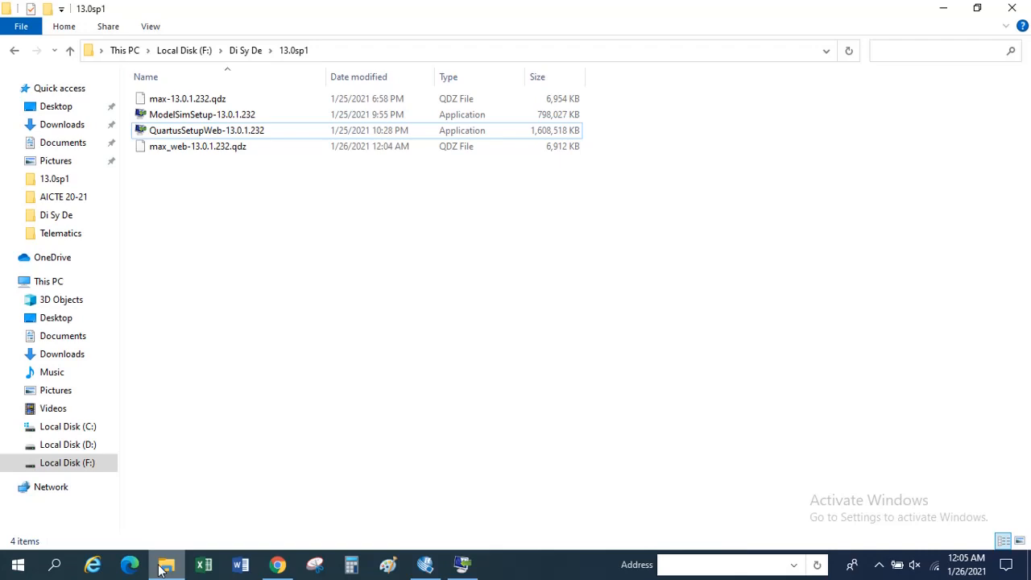
left_click(166, 567)
Return to the device installer and continue with F:\Di Sy De\13.0sp1 as the download directory
mouse_move(460, 569)
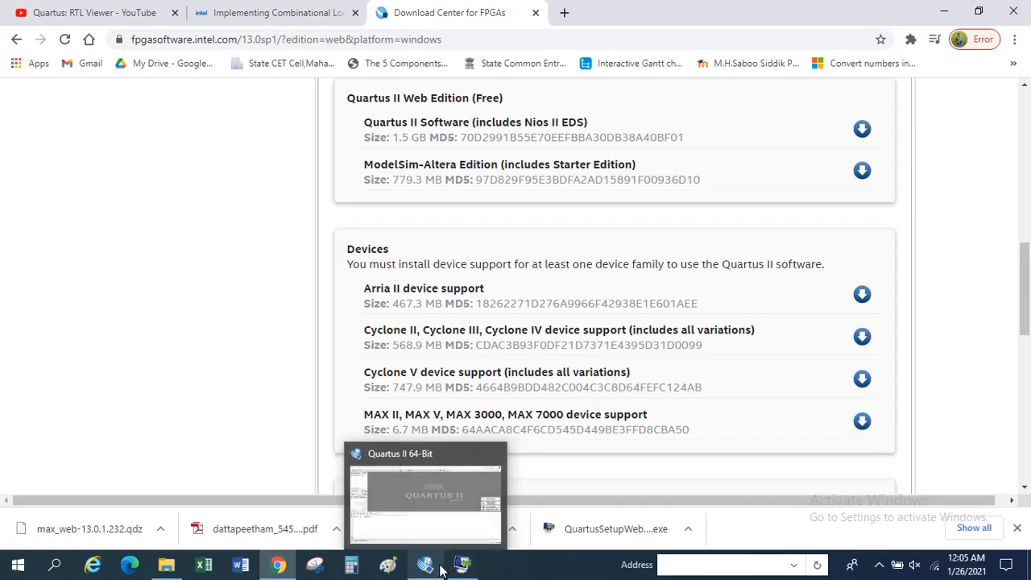
left_click(447, 500)
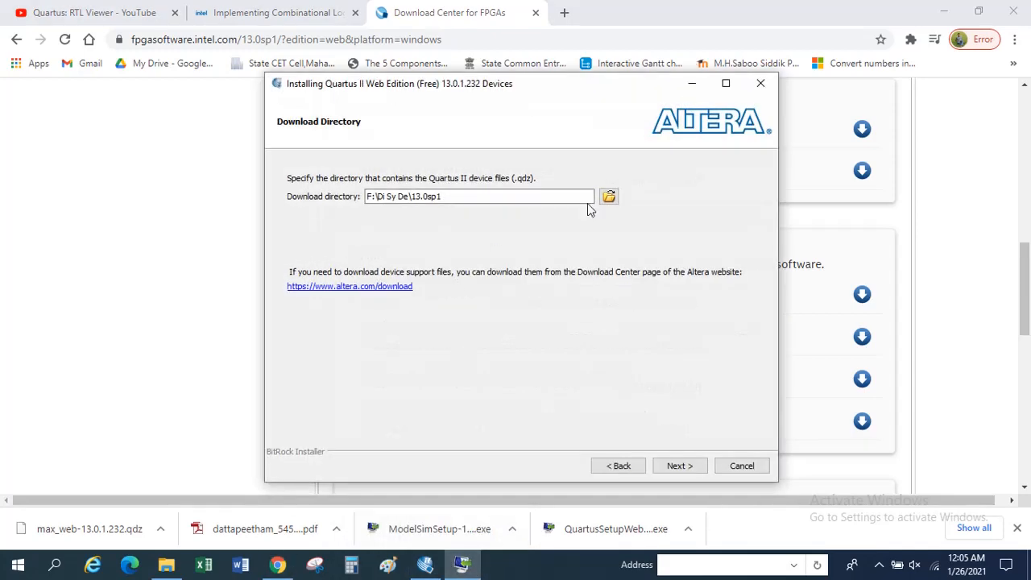
left_click(678, 469)
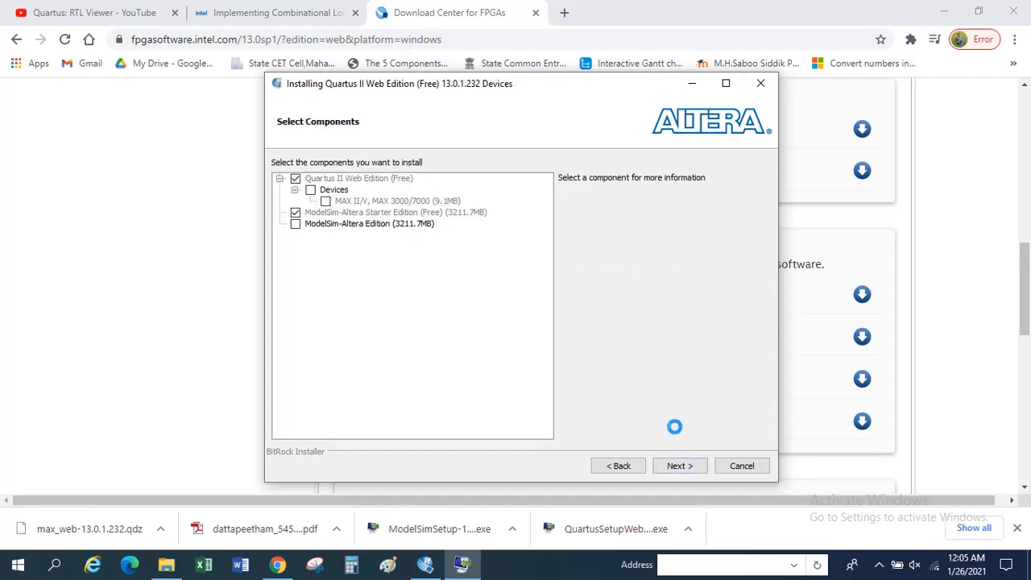
Select ModelSim-Altera Edition and the MAX II/V, MAX 3000/7000 devices as components and start their installation
left_click(295, 225)
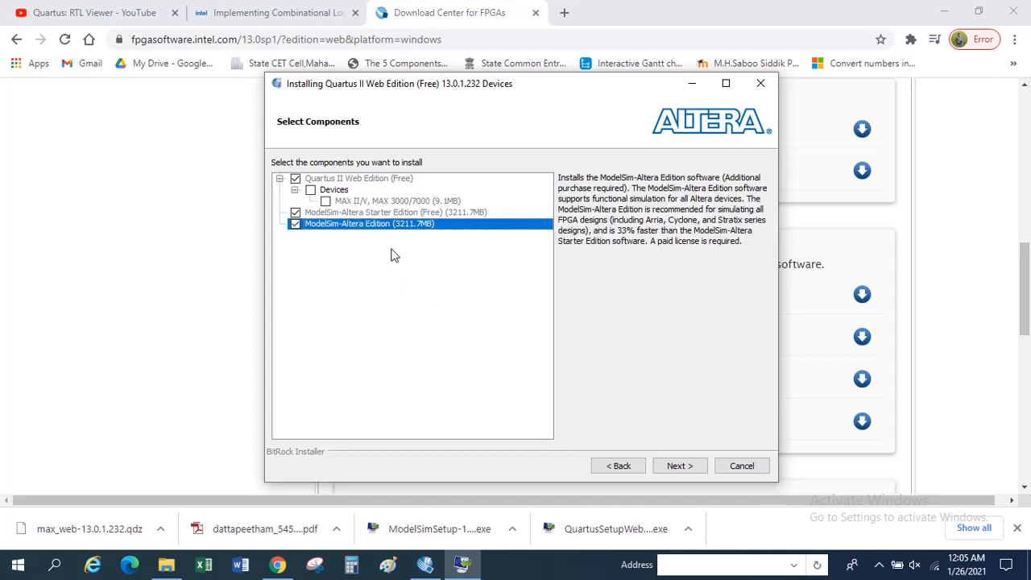
left_click(311, 190)
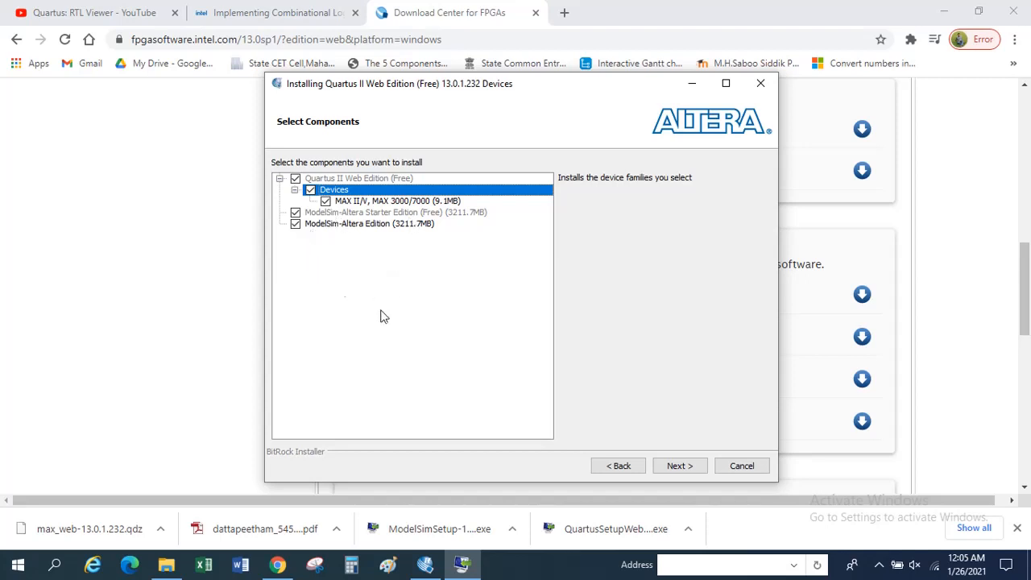
left_click(677, 466)
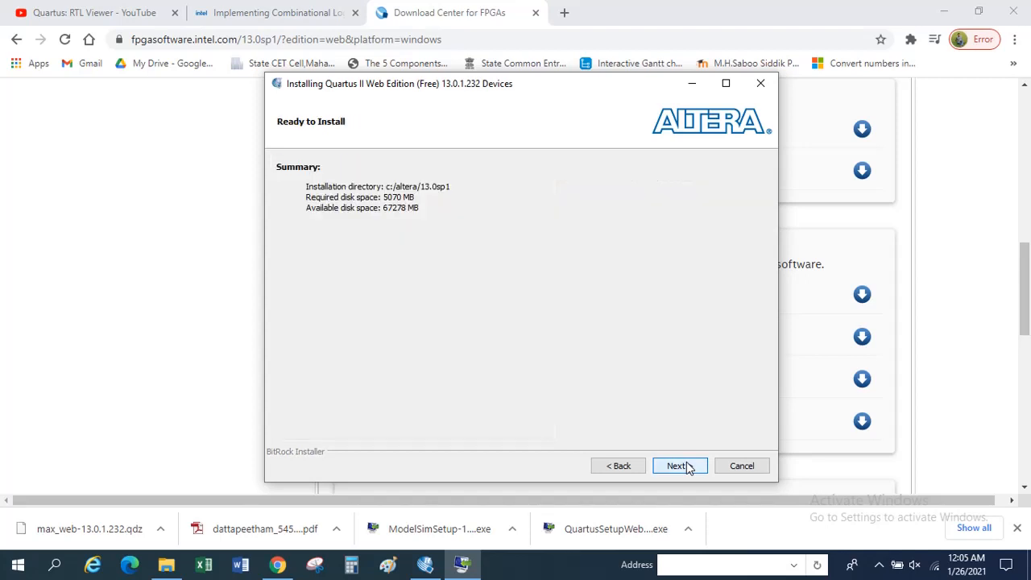
left_click(686, 466)
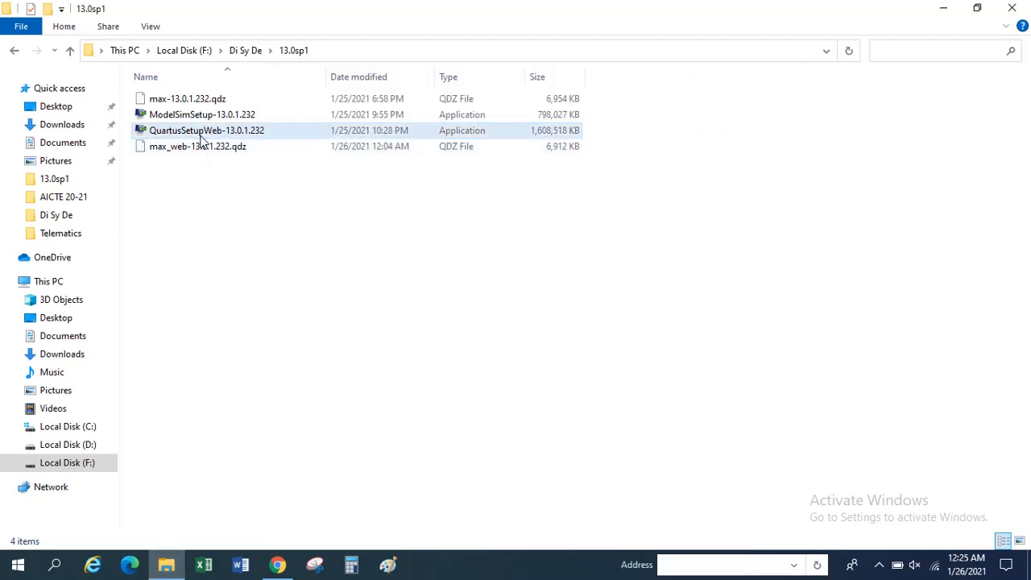
Run ModelSimSetup-13.0.1.232 from the 13.0sp1 folder and proceed past the setup wizard's welcome page
double_click(203, 118)
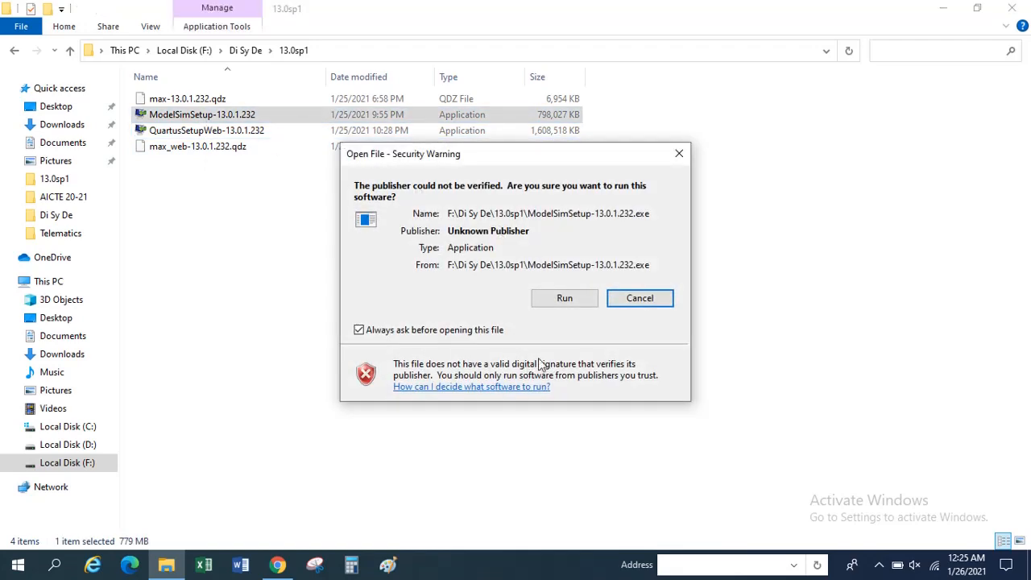
left_click(559, 302)
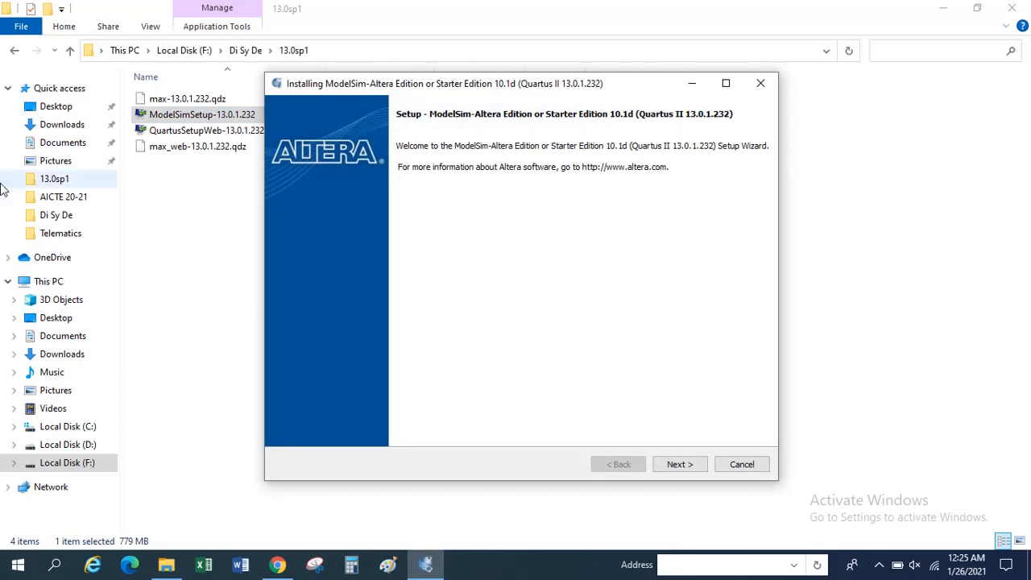
left_click(676, 471)
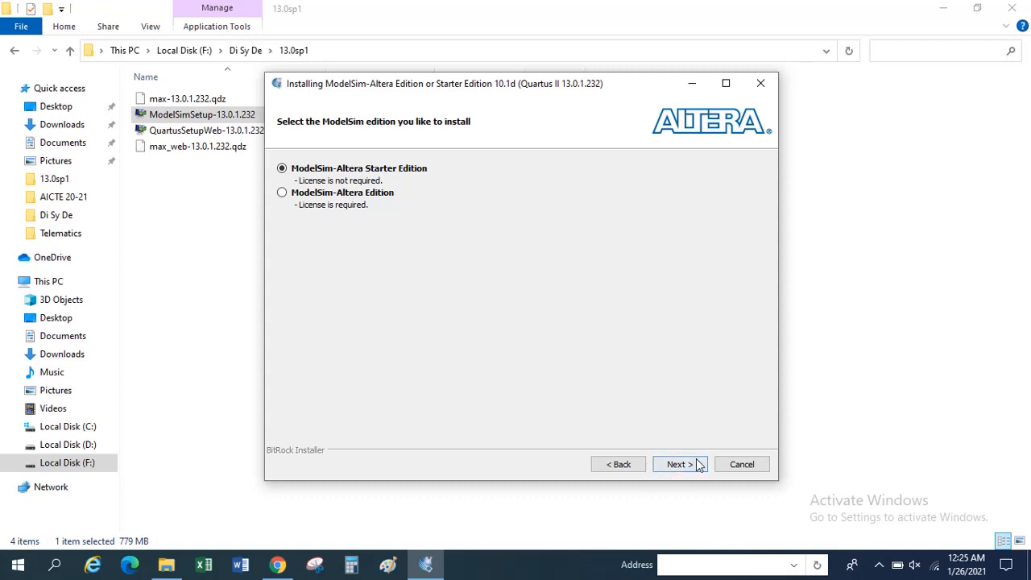
Set up the ModelSim-Altera Starter Edition installation with the license agreement accepted and C:\altera\13.0sp1 as the installation directory
left_click(679, 465)
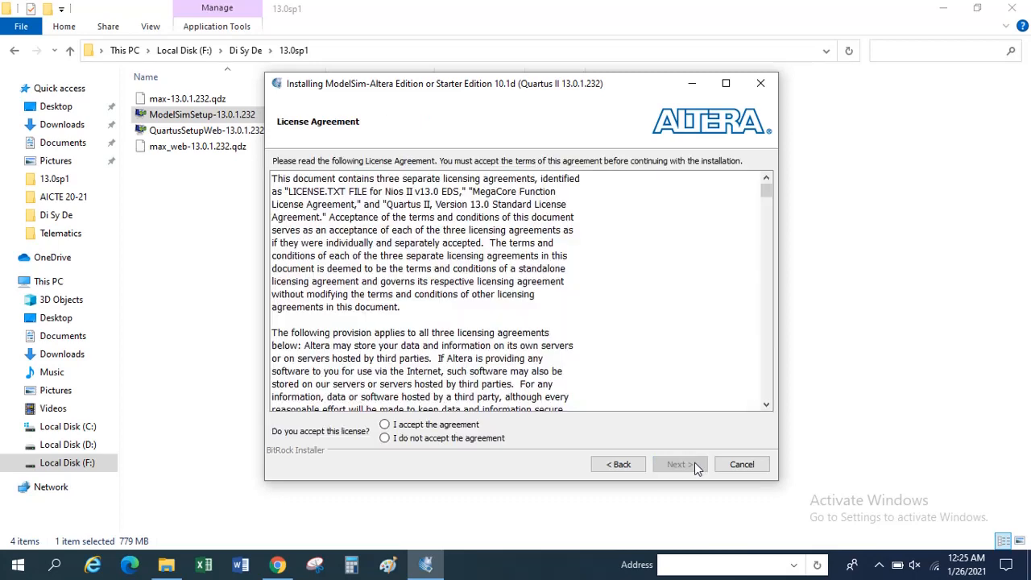
left_click(471, 428)
left_click(669, 465)
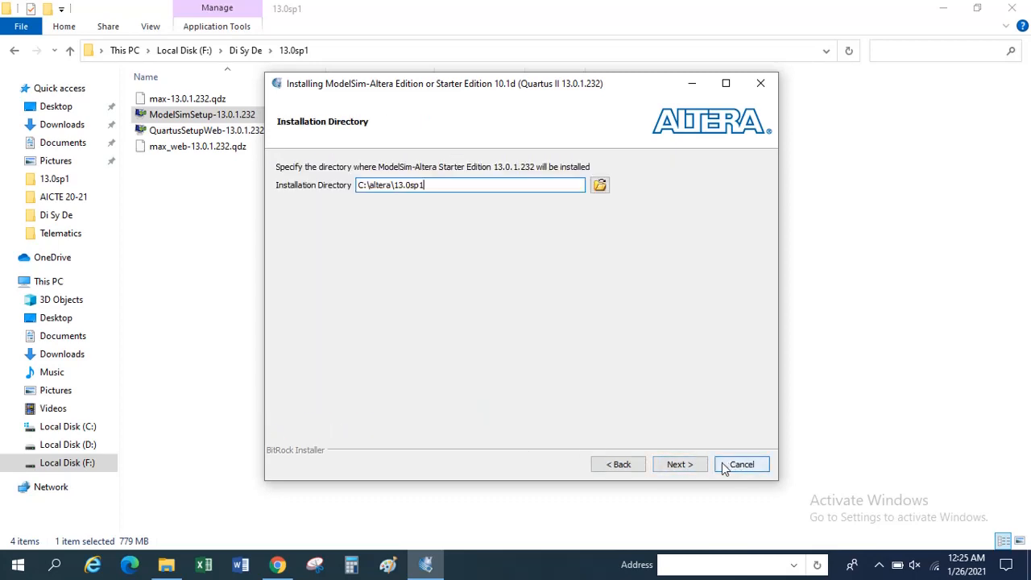
left_click(694, 471)
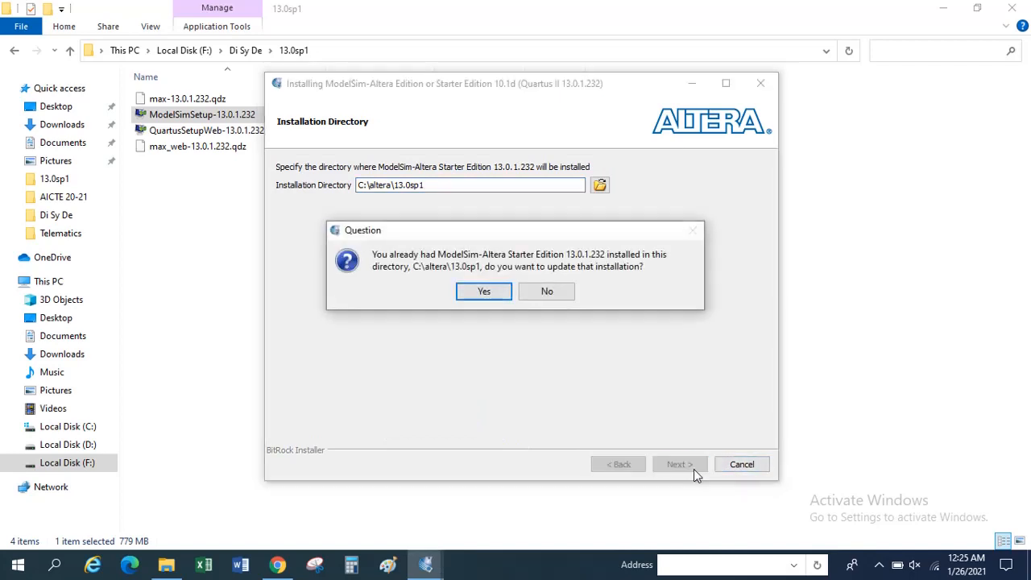
Decline updating the existing ModelSim-Altera Starter Edition installation and abort the setup
left_click(548, 293)
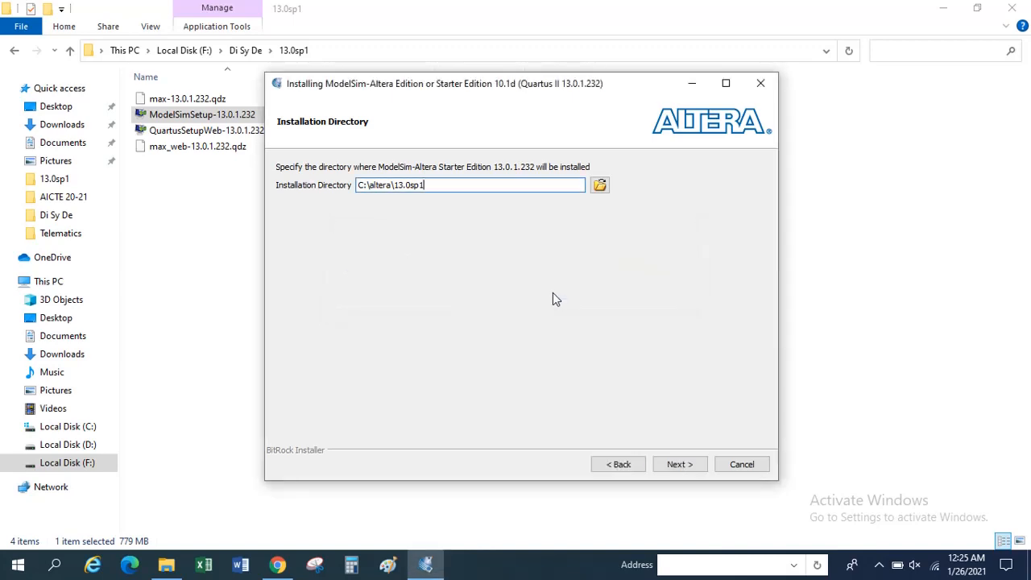
left_click(742, 466)
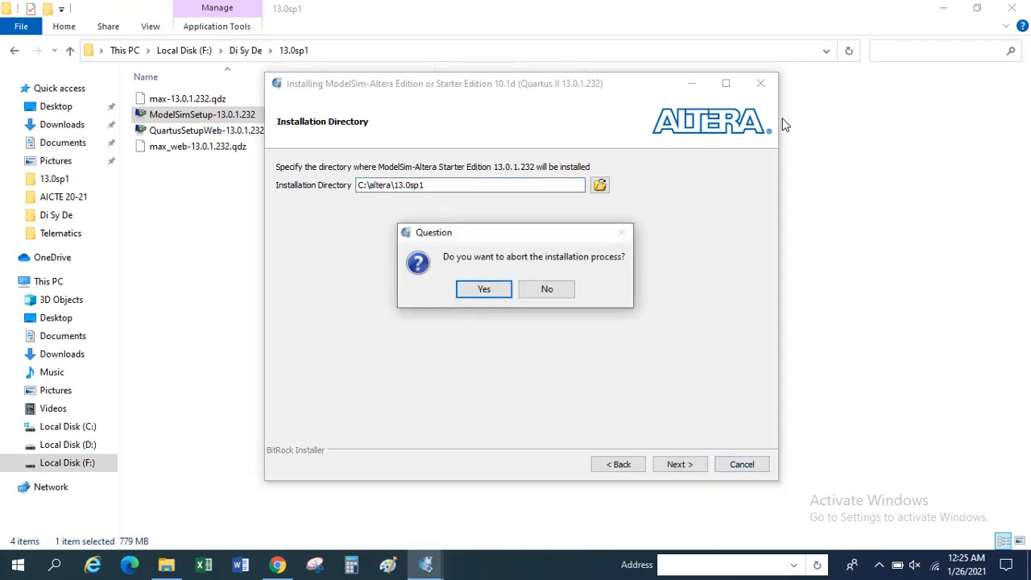
left_click(488, 301)
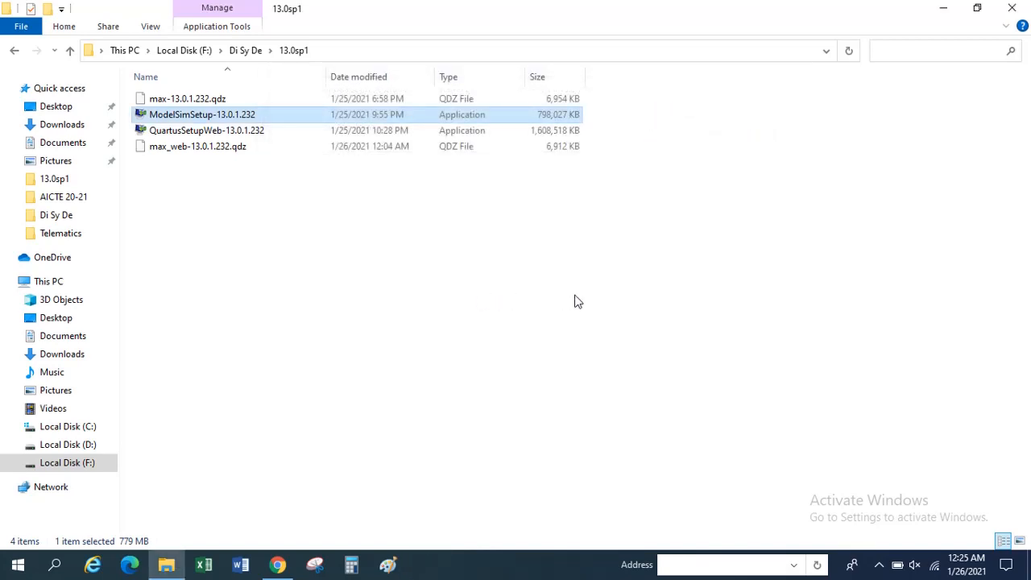